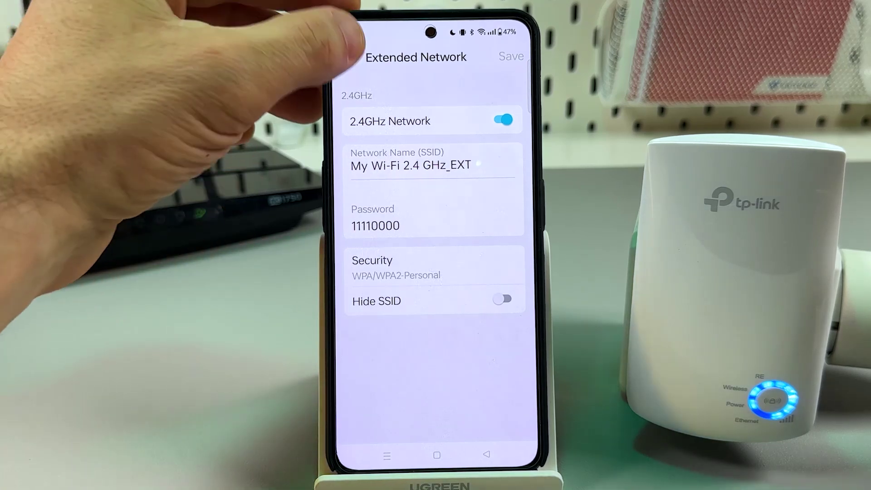
Step: Confirm the extender's Operation Mode is Range Extender Mode, then return to the More options list
click(349, 58)
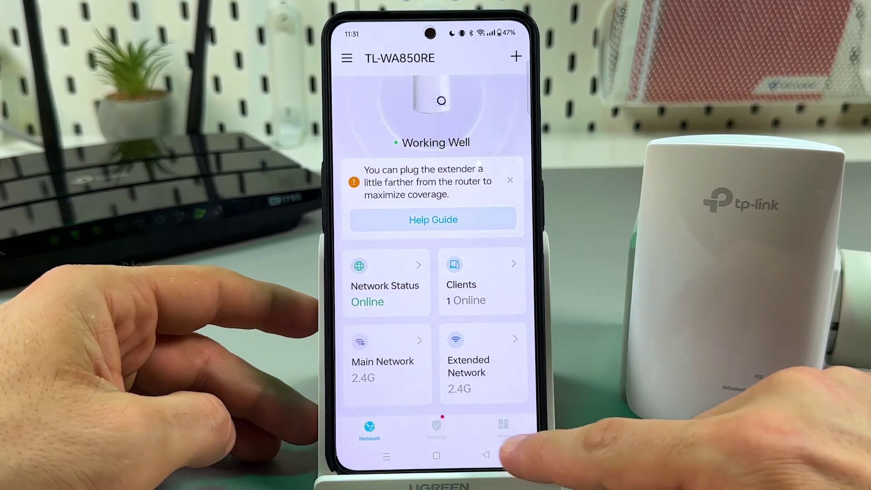
click(502, 428)
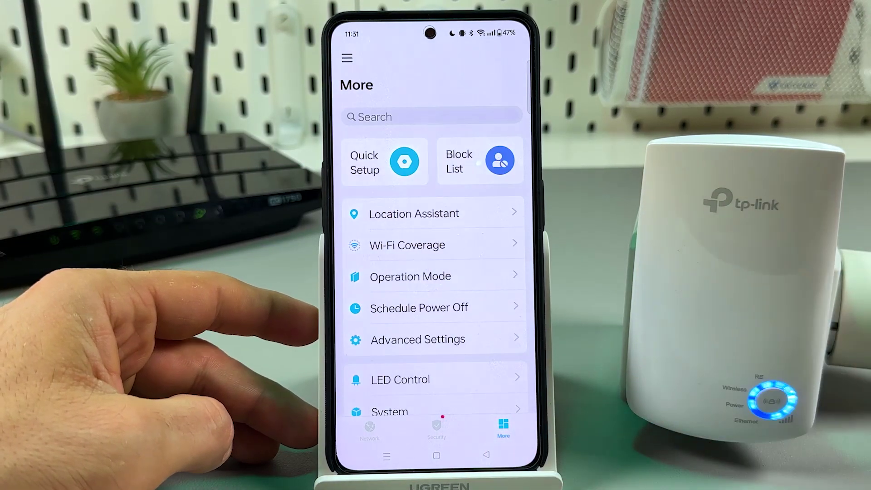
scroll(354, 214, down, 1)
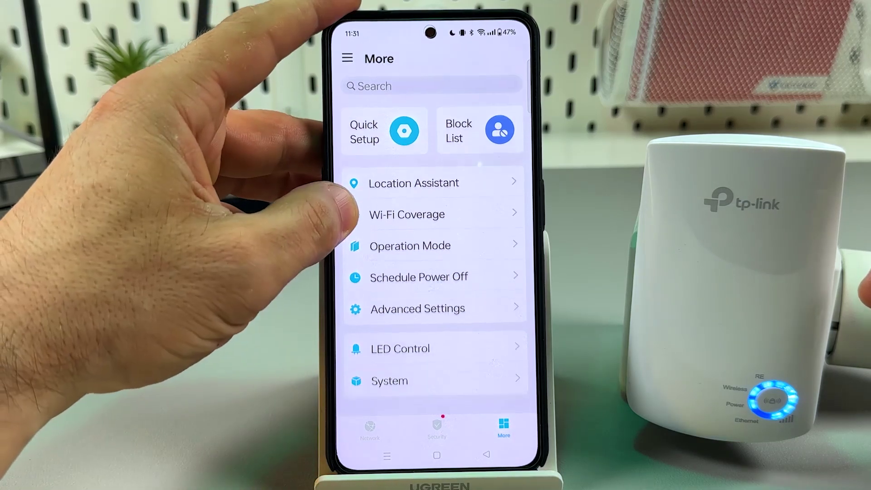
click(410, 246)
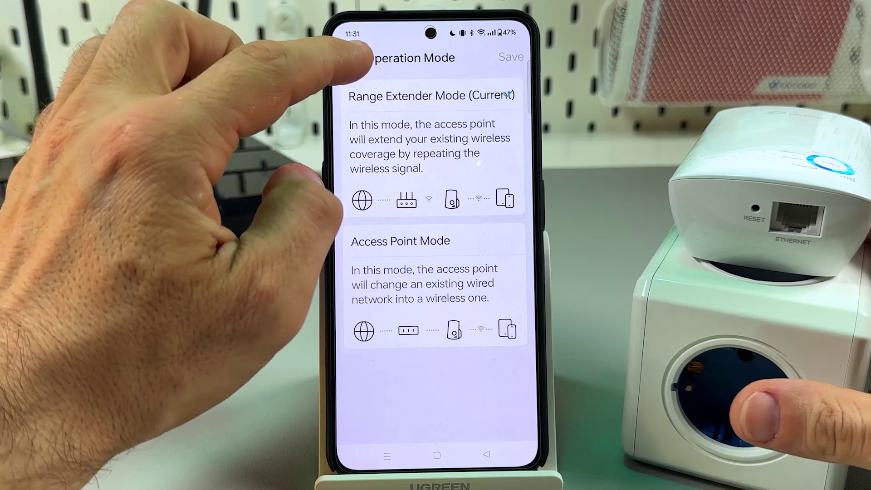
click(349, 58)
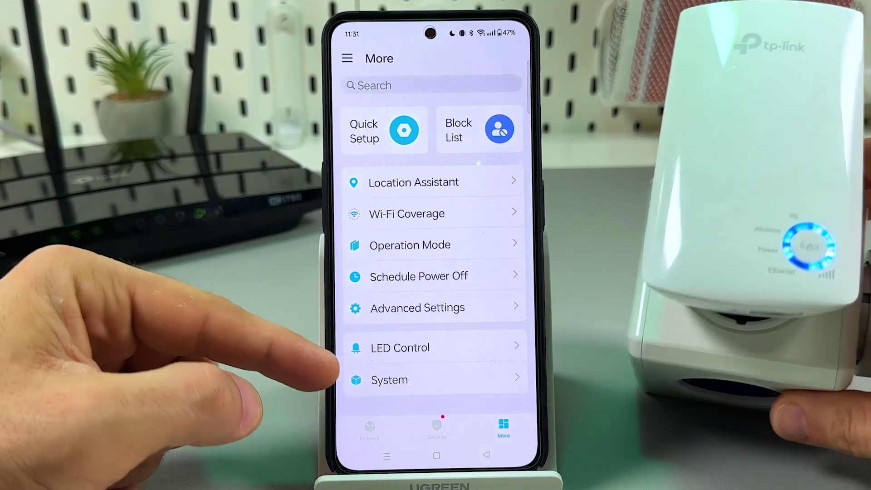
click(400, 347)
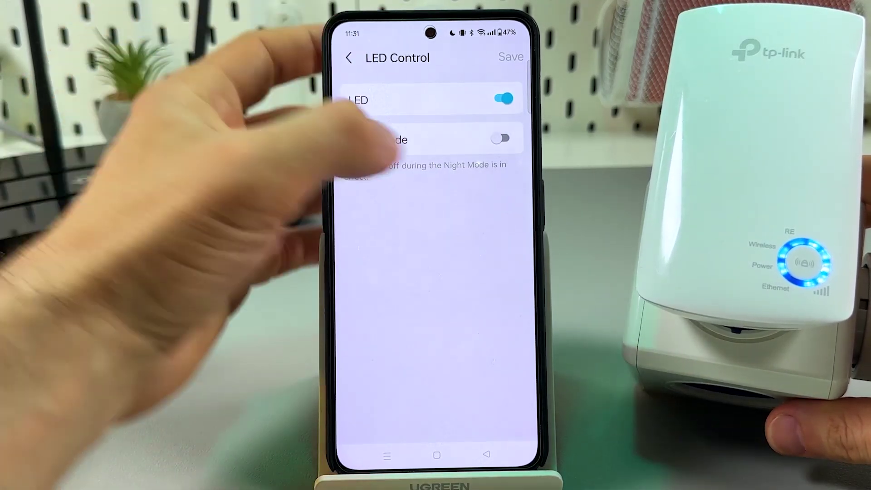
click(500, 138)
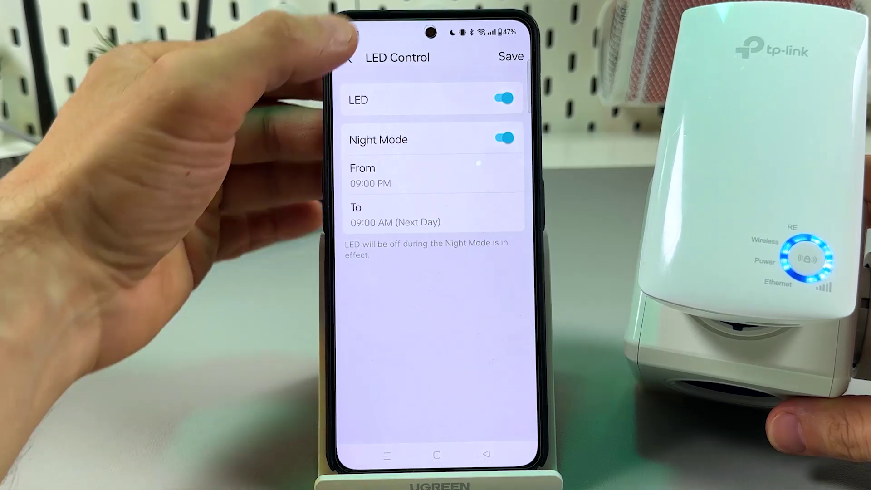
click(348, 58)
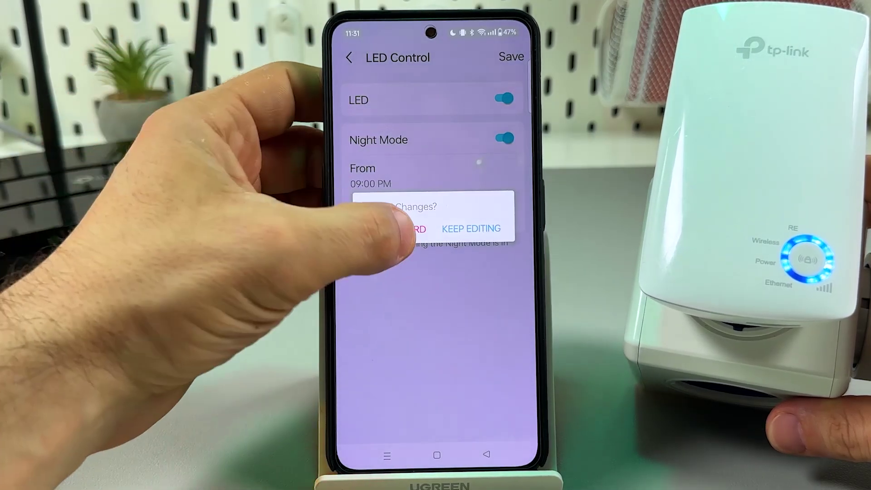
click(406, 230)
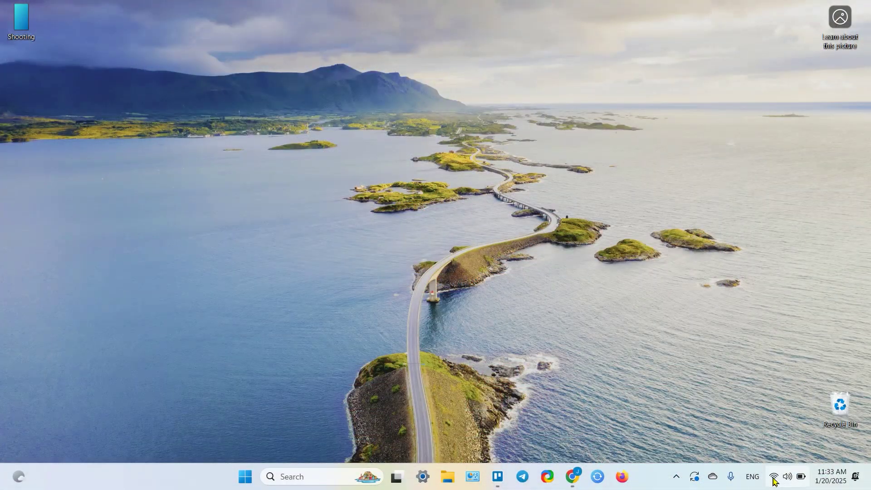
Step: Connect the laptop to the open TP-Link_Extender Wi-Fi network from the tray network panel
click(774, 481)
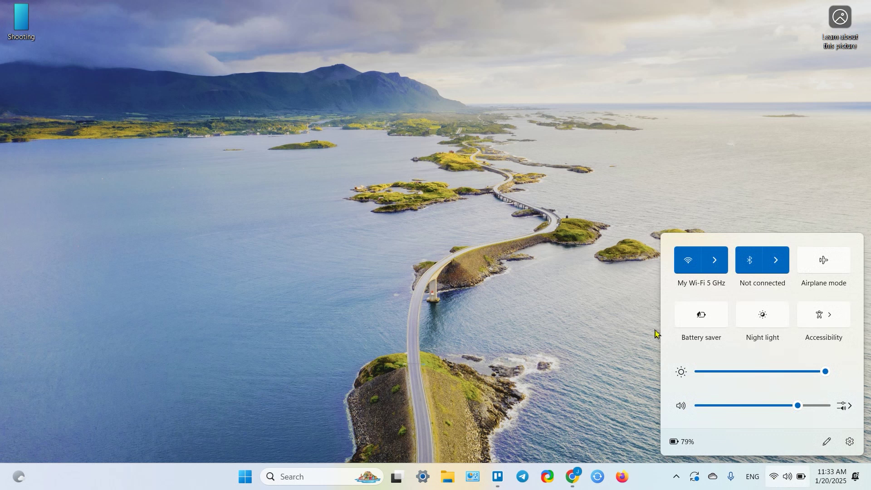
click(718, 267)
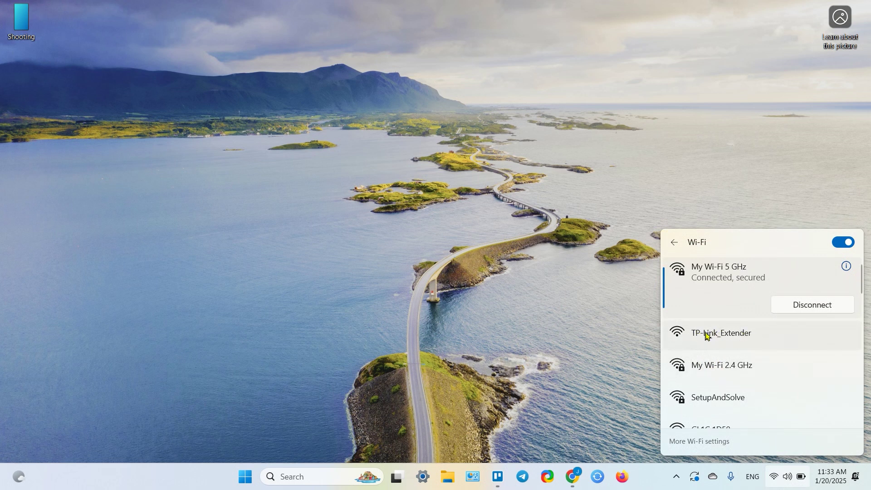
click(727, 338)
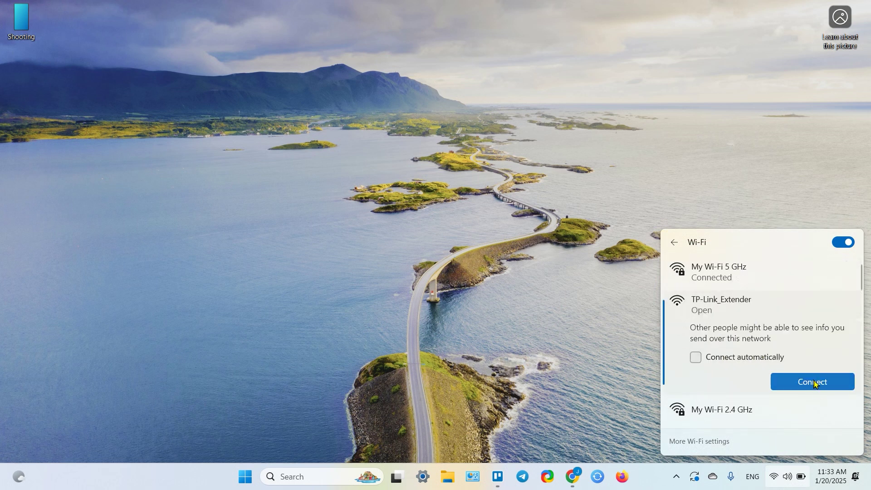
click(814, 381)
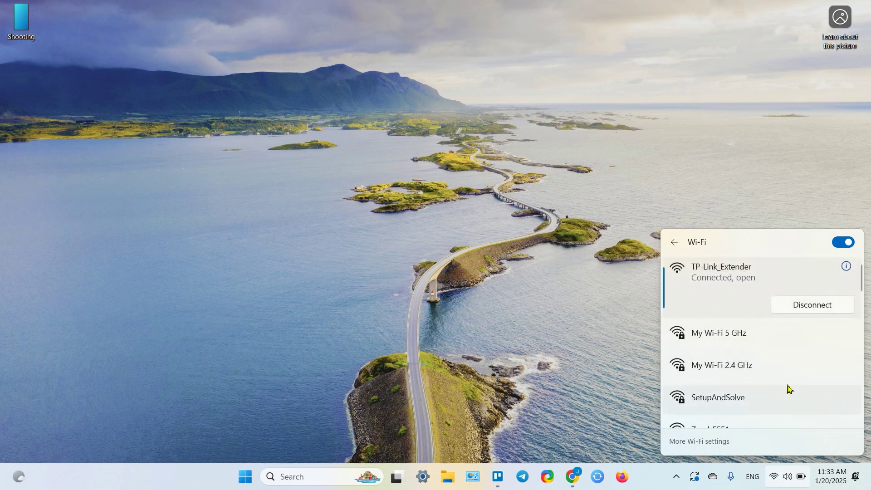
click(625, 346)
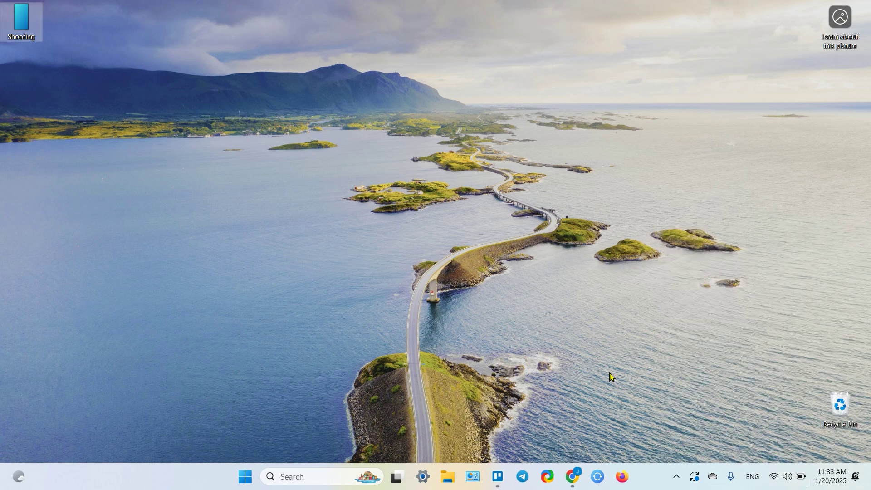
Step: Launch Firefox and load the extender's page at 192.168.0.254
click(622, 477)
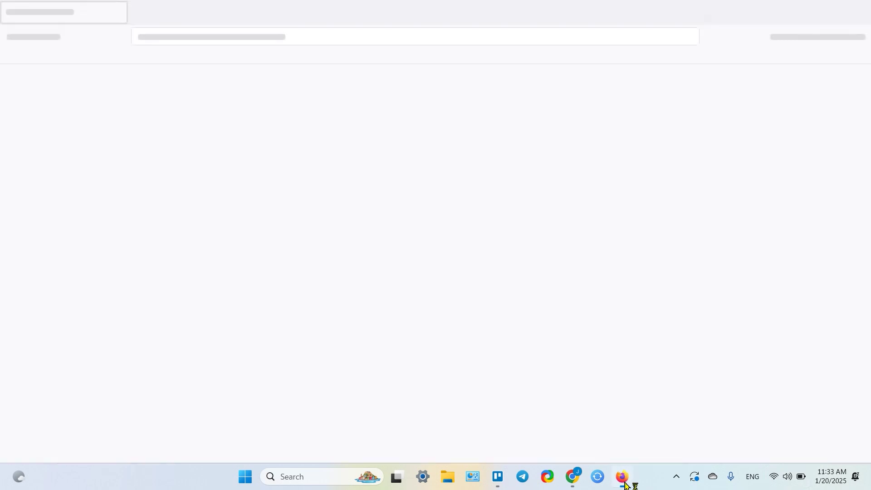
click(185, 39)
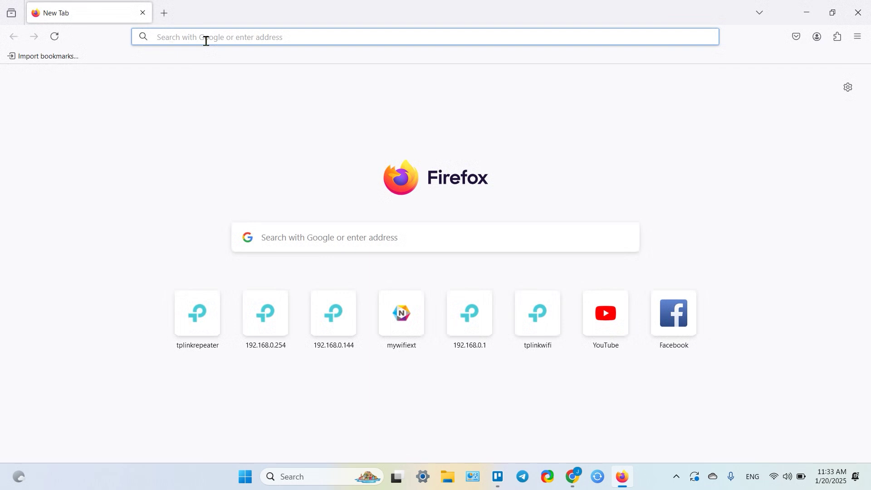
text(19)
click(244, 43)
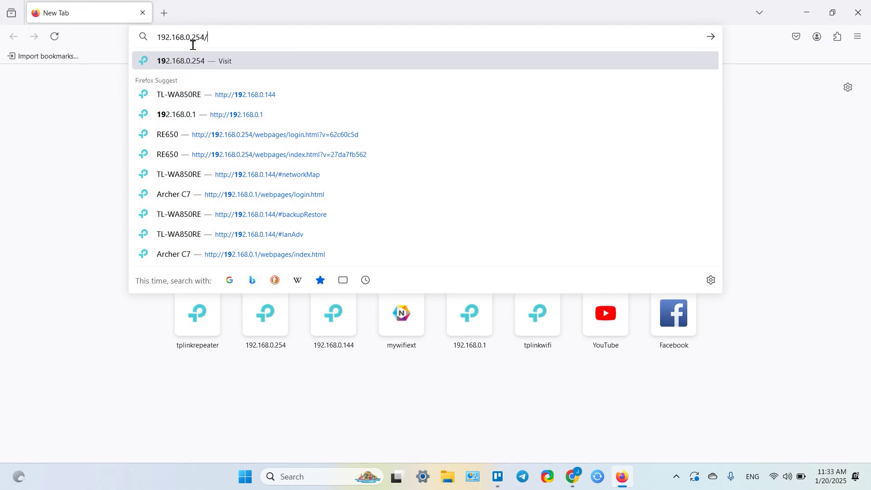
key(BackSpace)
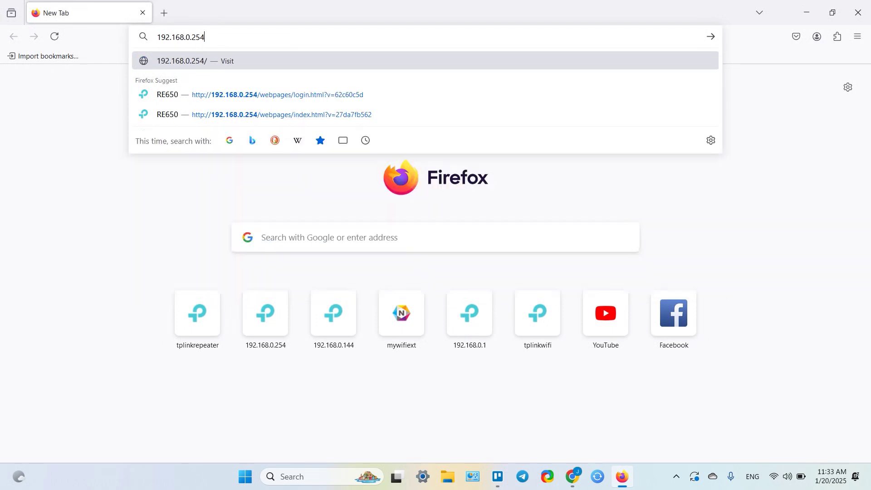
key(Return)
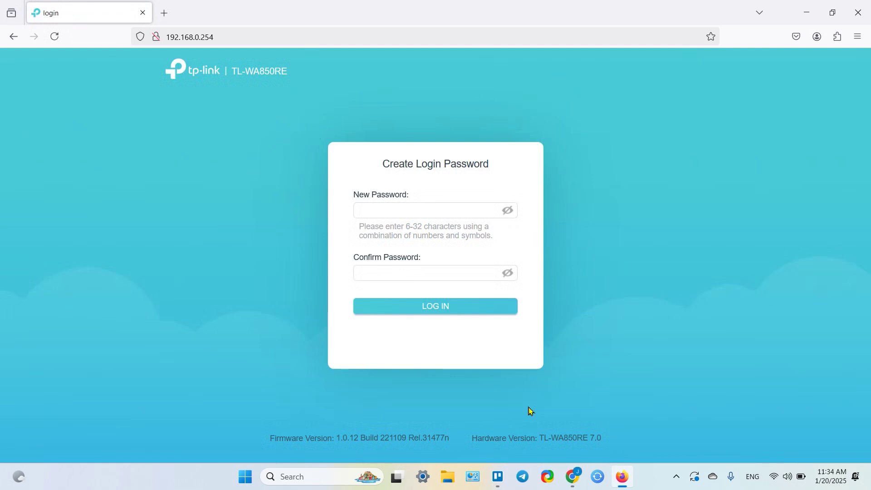
Step: Create and confirm the extender's admin login password, log in, and decline Firefox's save-password prompt
click(419, 210)
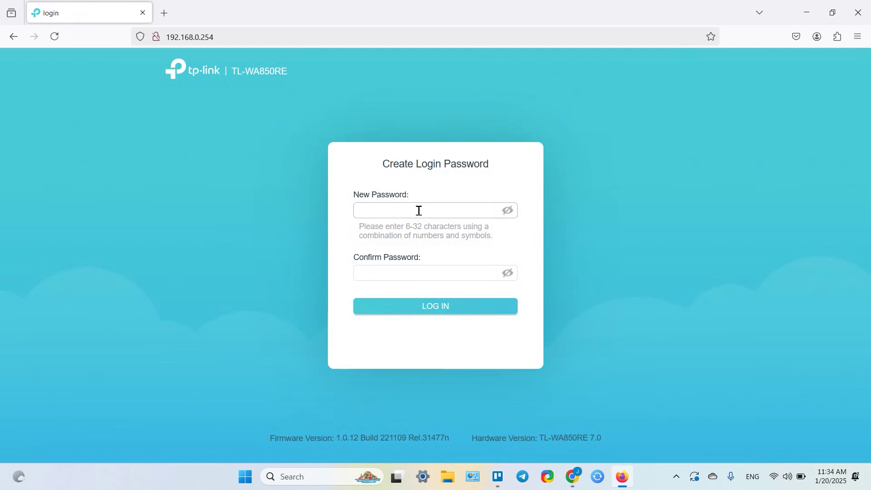
click(508, 210)
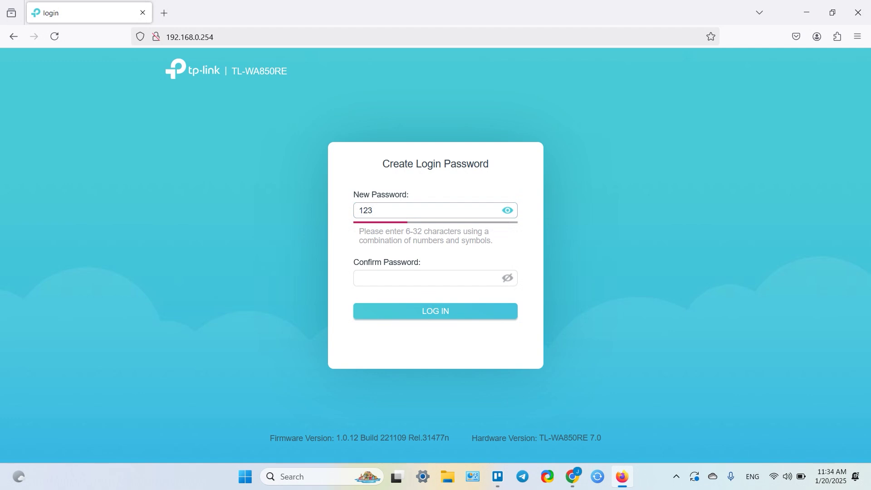
click(426, 279)
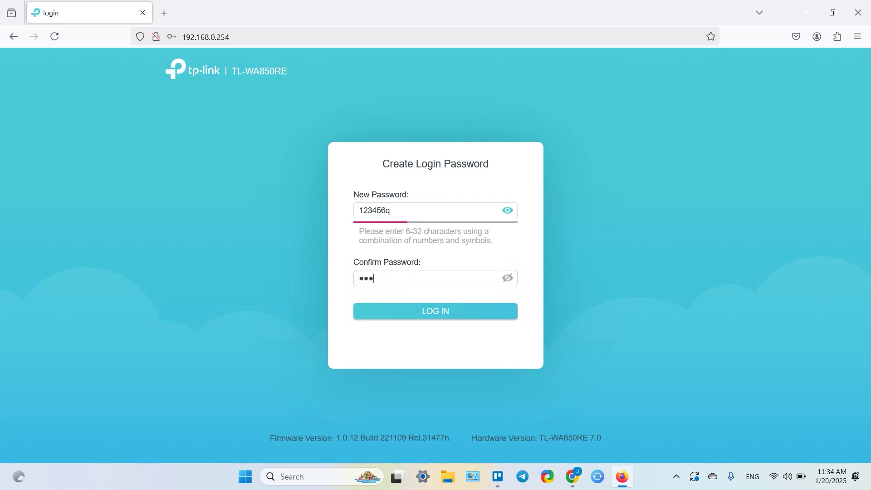
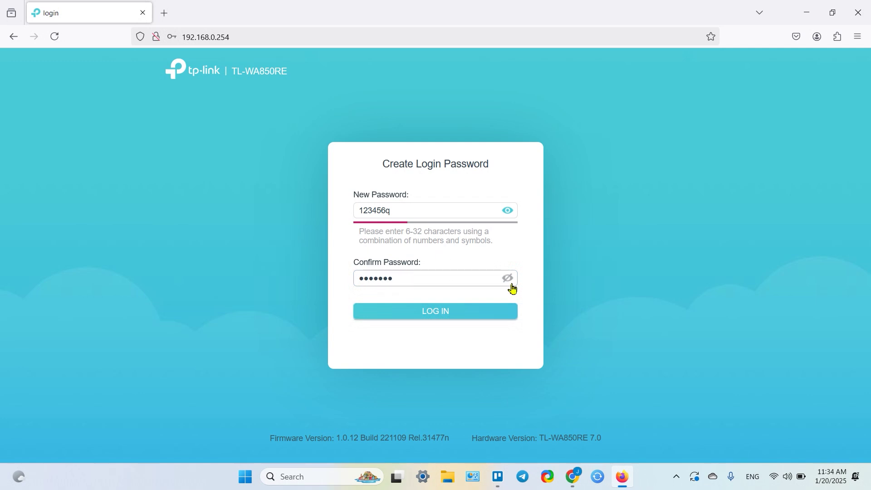
click(508, 278)
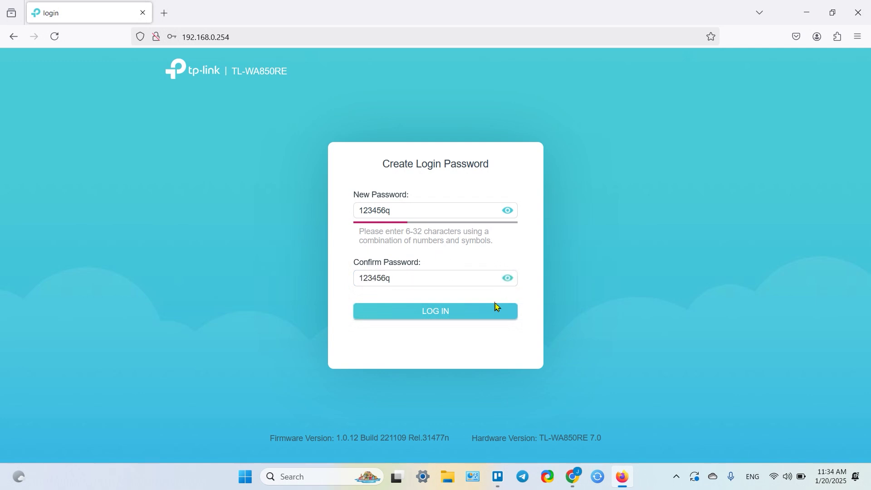
click(467, 317)
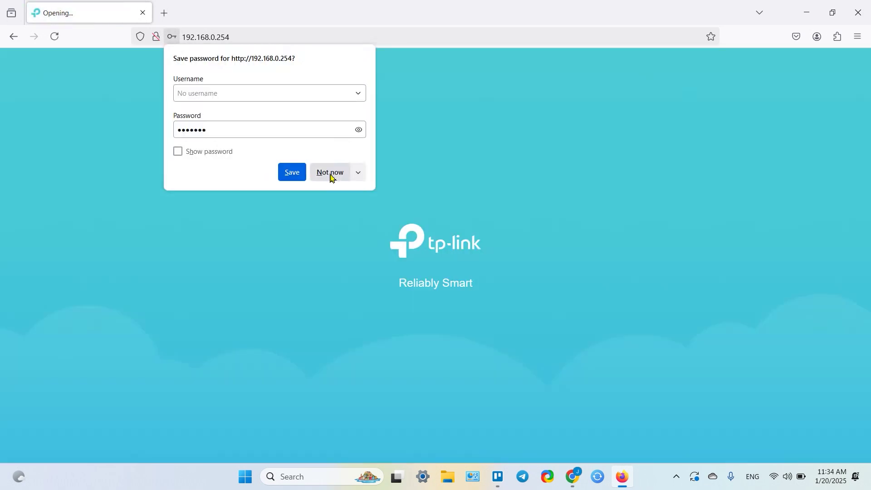
click(331, 173)
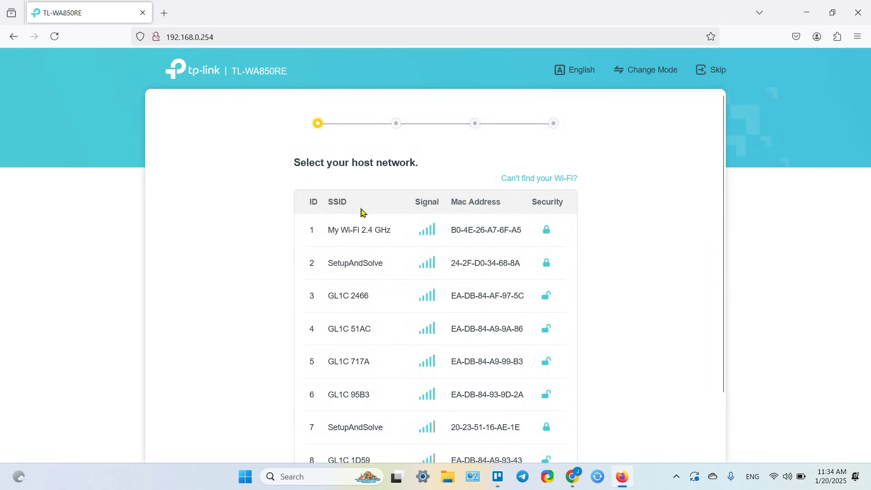
Step: Choose My Wi-Fi 2.4 GHz as the host network, enter its Wi-Fi password, and confirm
click(359, 232)
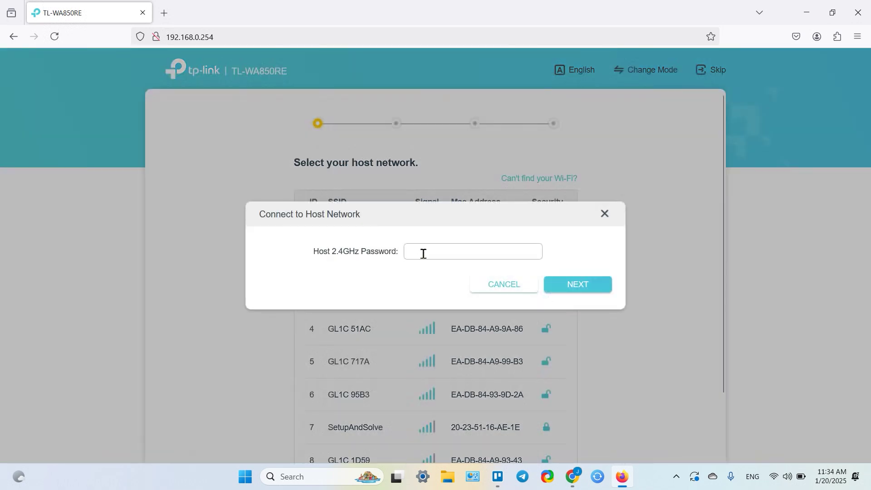
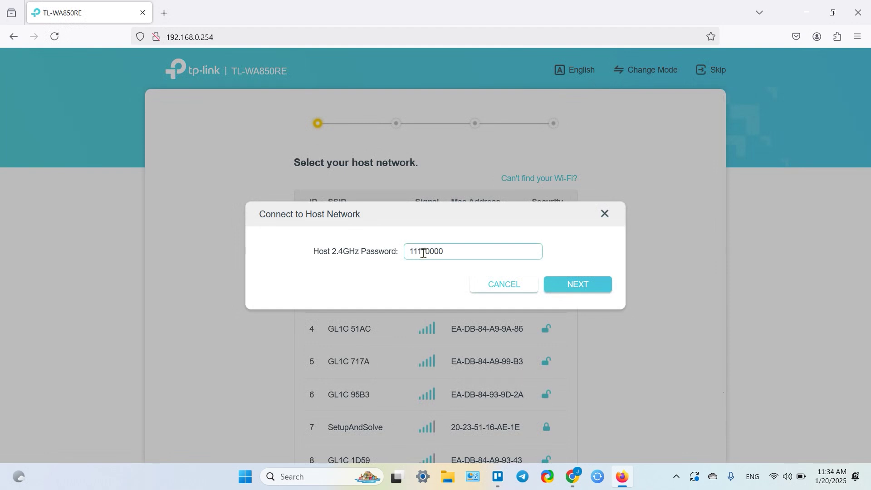
double_click(467, 254)
click(468, 254)
click(591, 286)
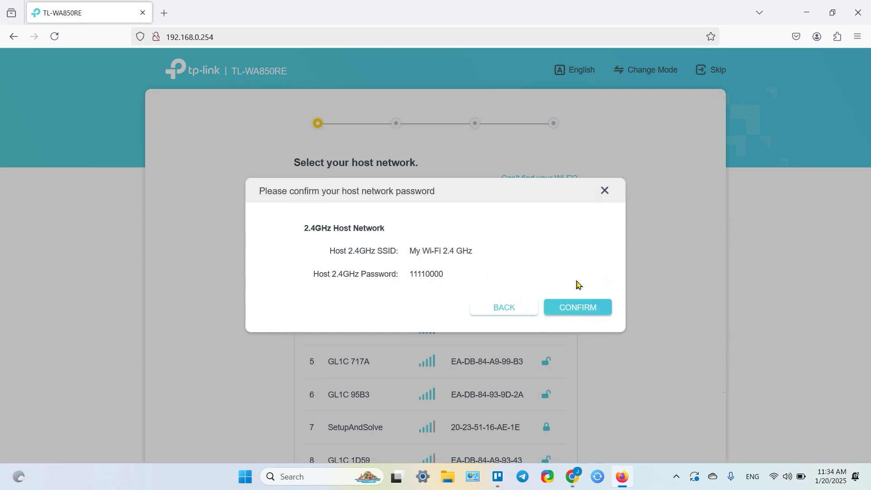
click(590, 312)
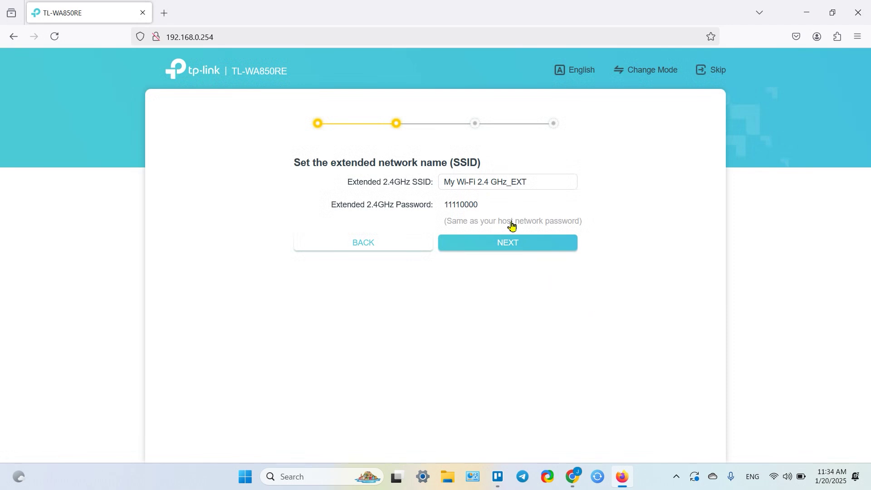
Step: Replace the default _EXT name with 'Hello World' as the extended 2.4GHz SSID and apply it
drag(548, 185, 310, 175)
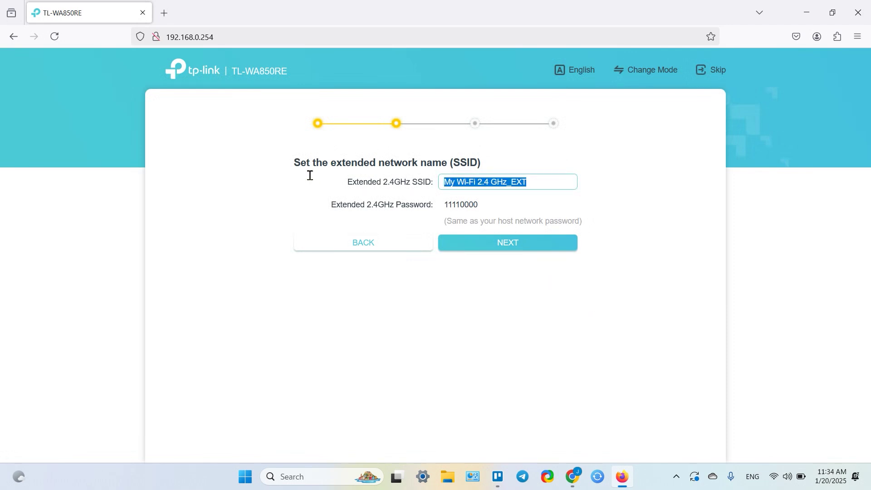
text(Hello World)
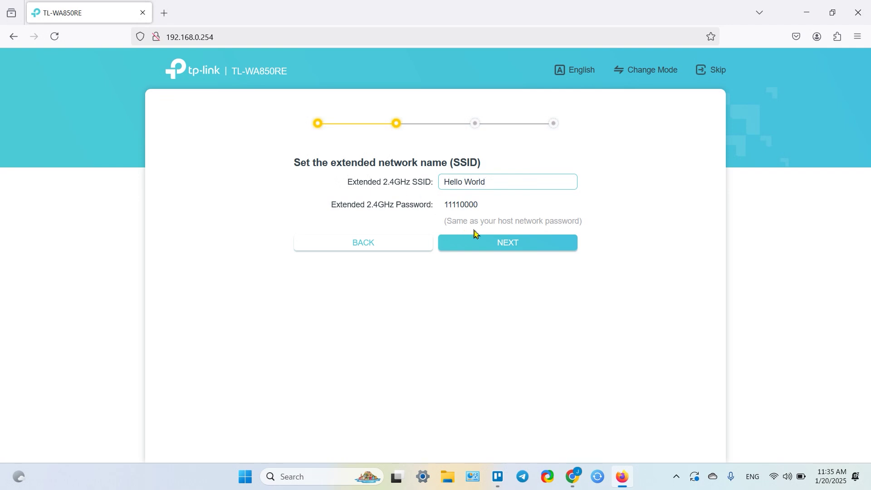
click(485, 240)
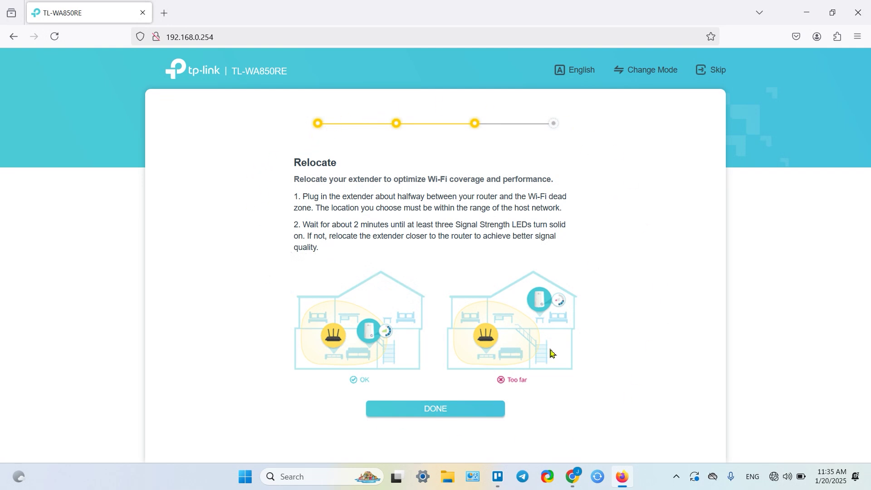
Step: Complete the wizard's relocation step and start connecting the laptop to the Hello World network
click(448, 411)
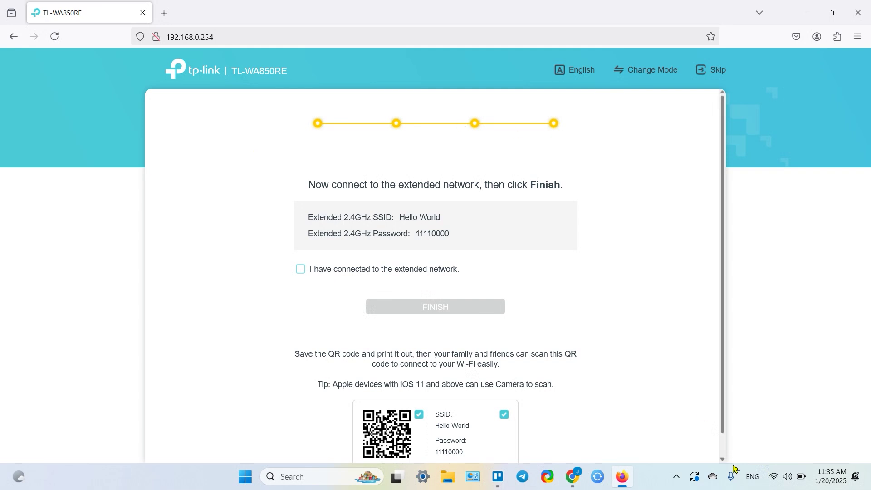
click(772, 477)
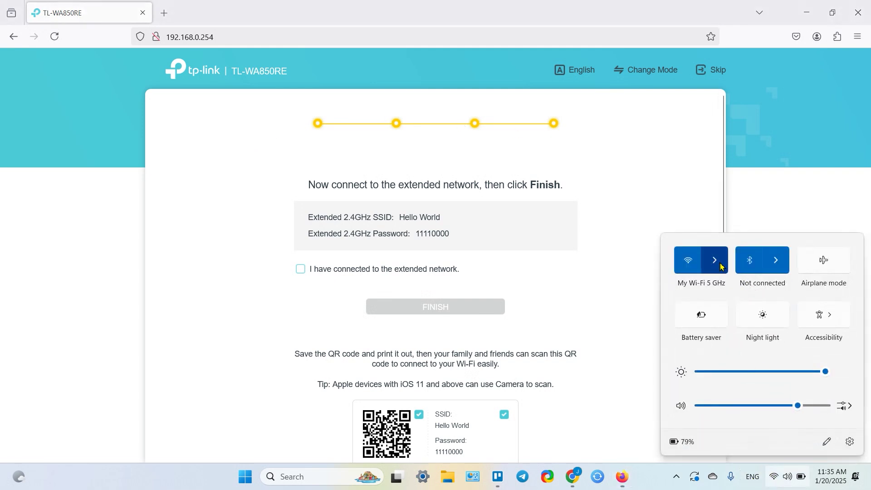
click(716, 260)
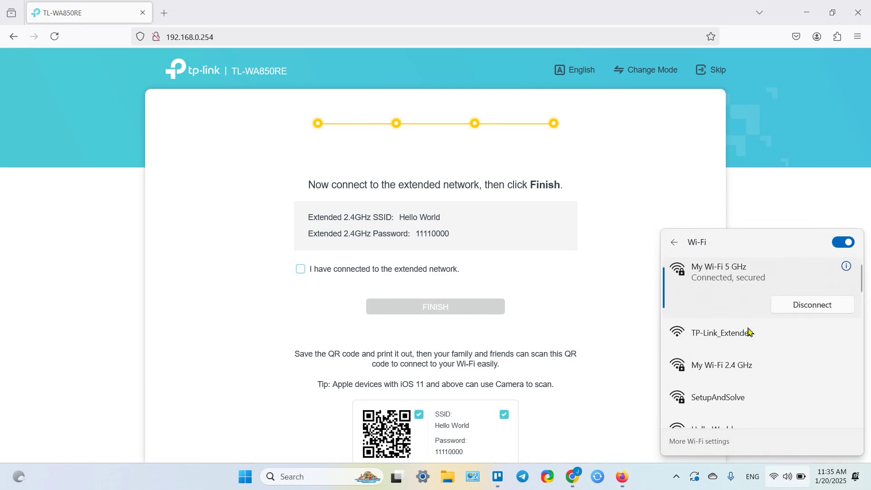
scroll(753, 361, down, 5)
scroll(752, 365, down, 1)
scroll(753, 365, up, 1)
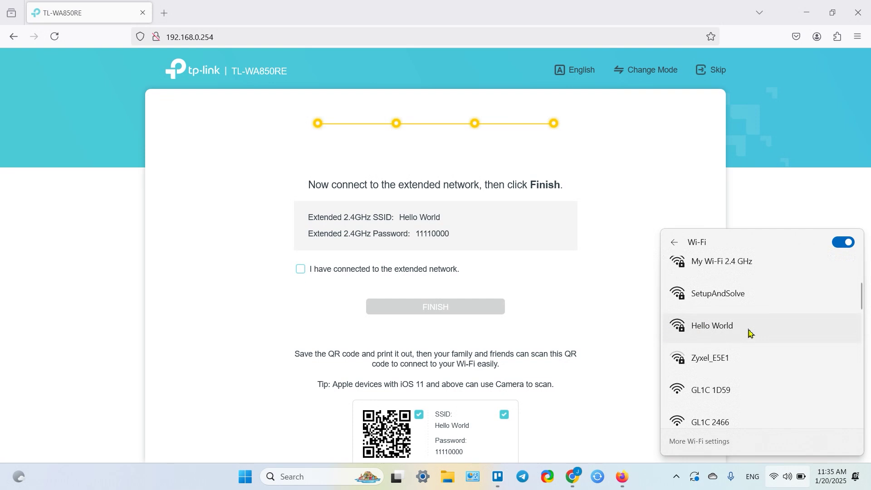
click(718, 330)
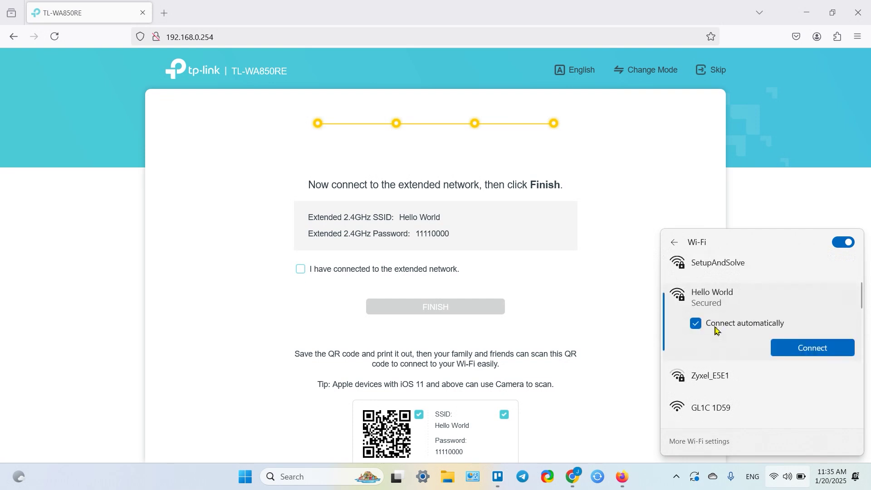
click(814, 348)
Step: Enter the Hello World security key, check it, and submit to join the network
text(1111)
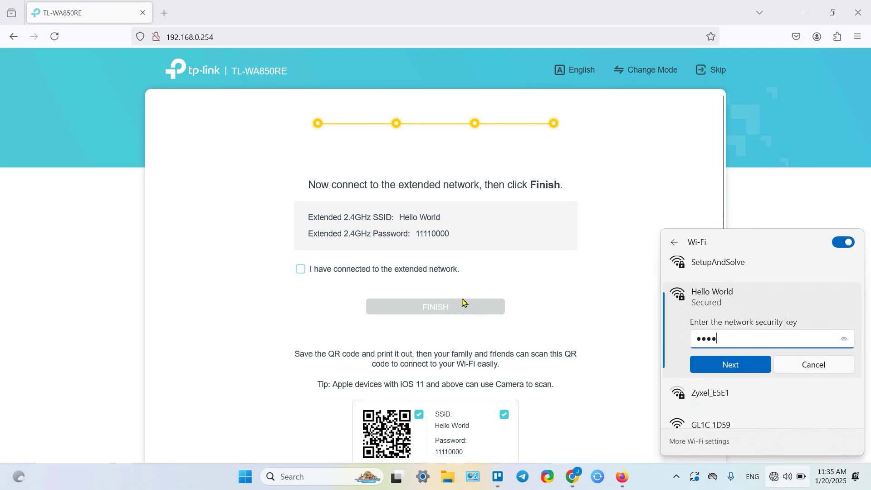
click(846, 341)
text(0000)
click(845, 342)
click(730, 363)
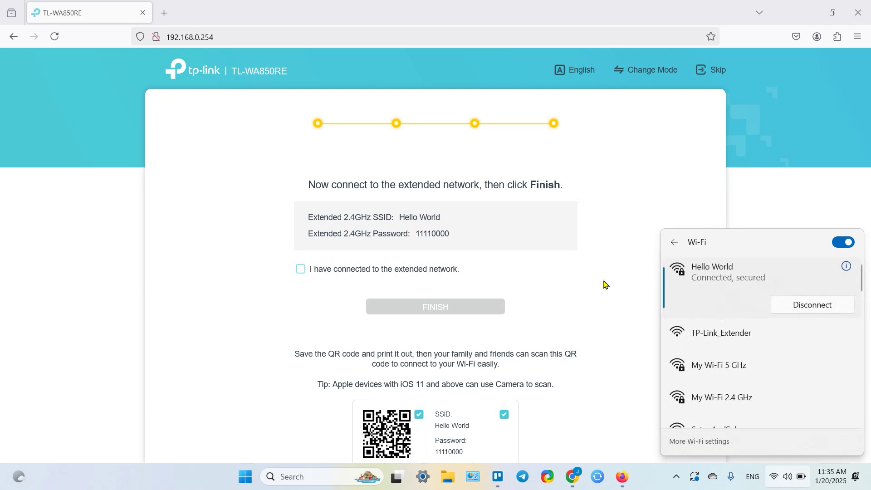
drag(332, 271, 328, 270)
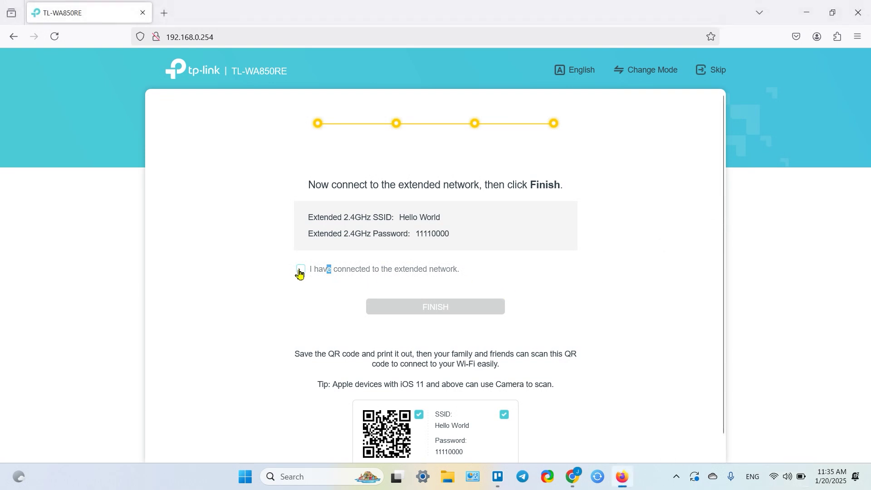
Step: Tick 'I have connected to the extended network' and finish the extender setup wizard
click(301, 271)
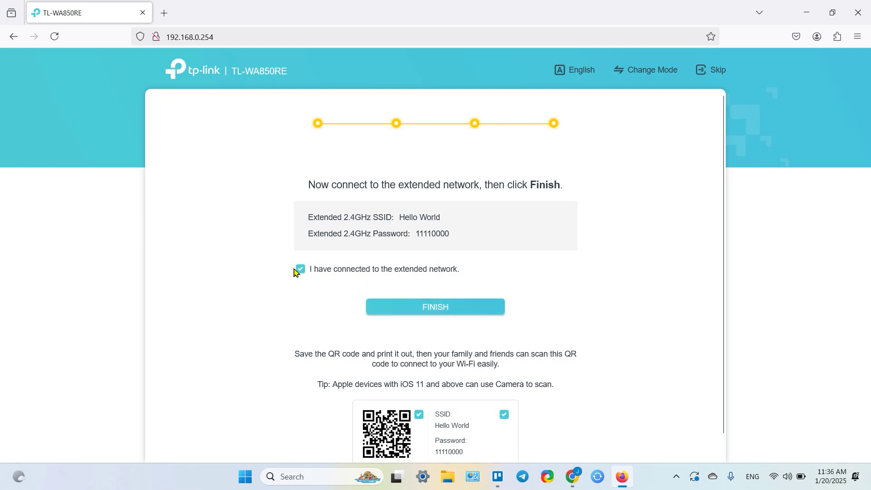
click(445, 310)
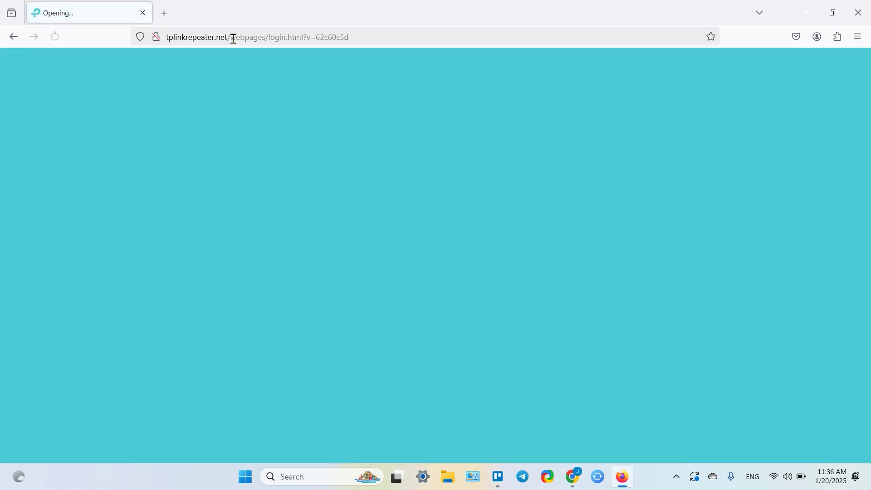
Step: Delete the login path and trailing slash from the tplinkrepeater.net tab's address
drag(231, 37, 378, 38)
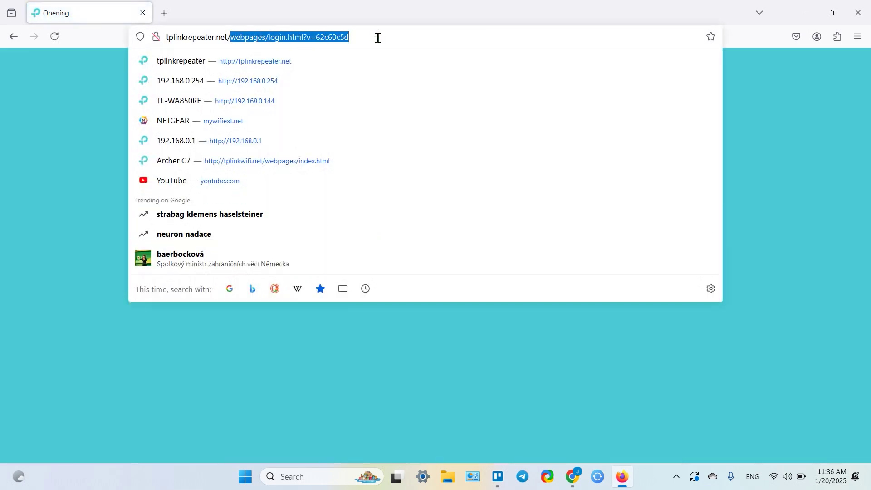
click(68, 102)
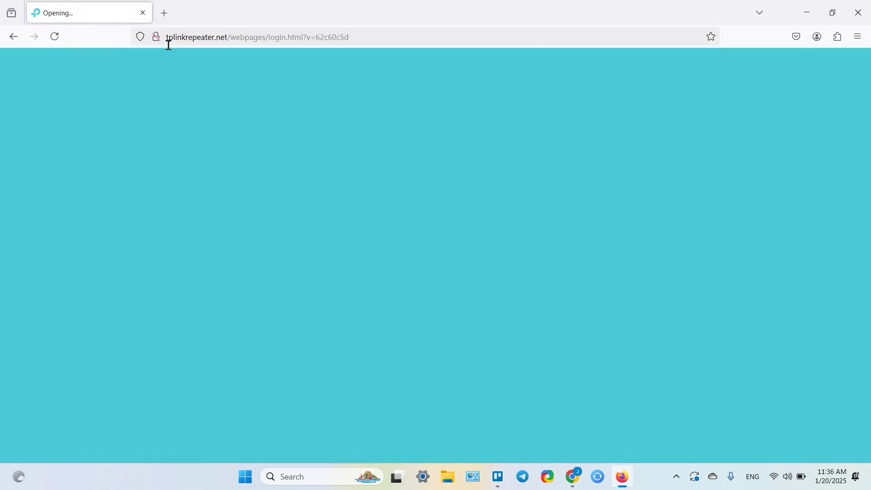
drag(235, 40, 389, 43)
key(BackSpace)
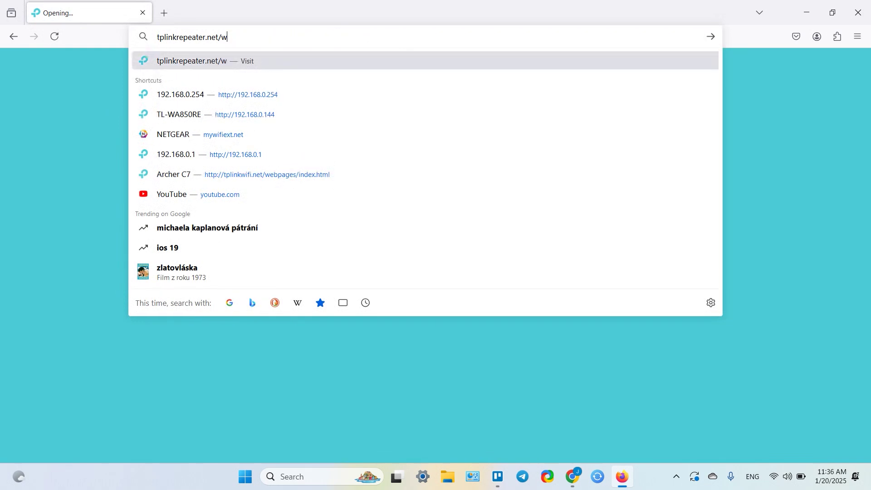
key(BackSpace)
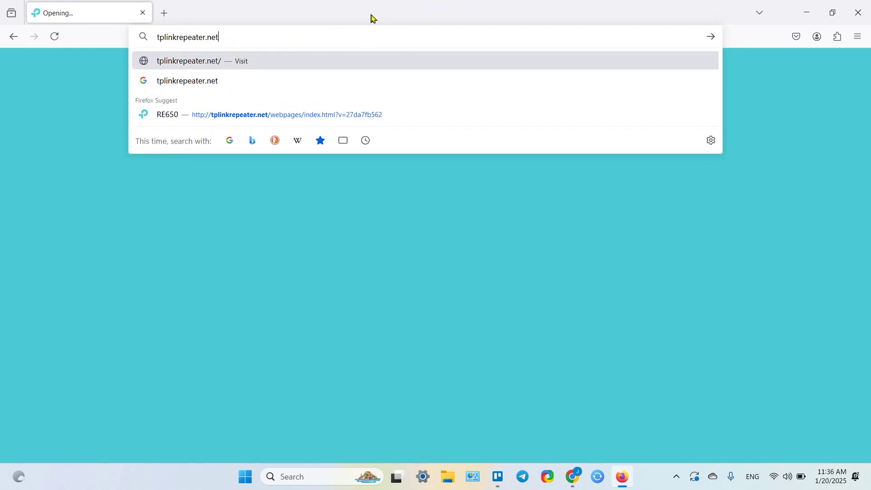
Step: Open a new tab and go to the Archer C7 router at 192.168.0.1
click(166, 16)
text(192.168.0.21)
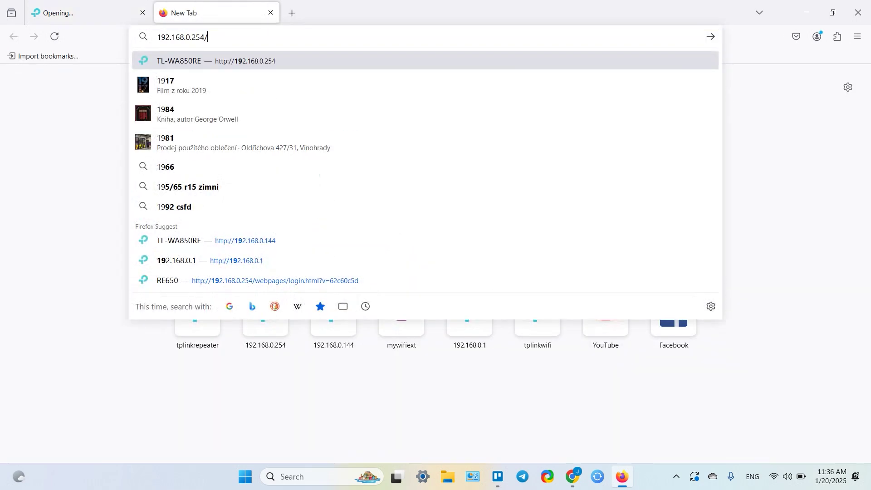
key(BackSpace)
key(BackSpace)
text(14)
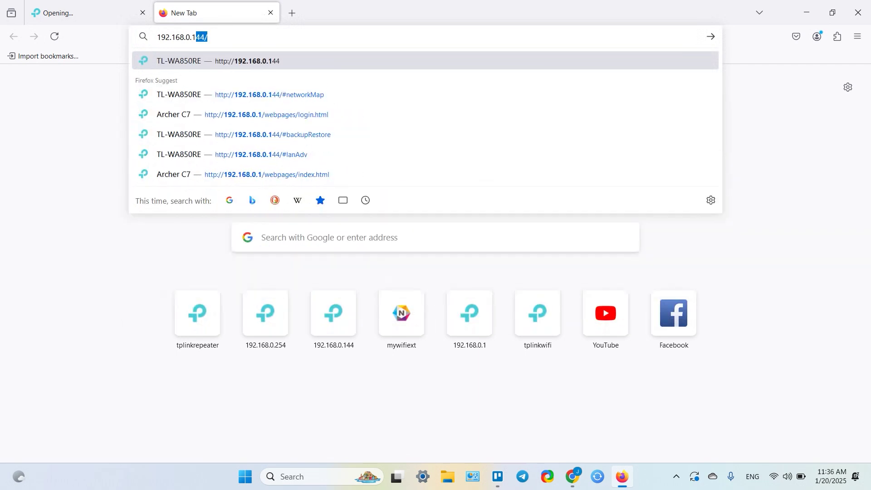
key(BackSpace)
key(Return)
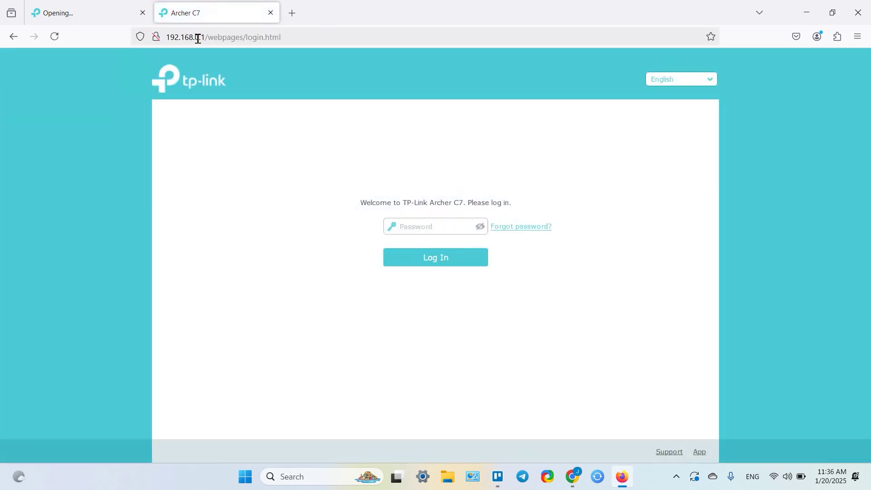
Step: Log in to the Archer C7 router with its admin password and decline saving it in Firefox
click(423, 224)
click(481, 227)
click(448, 222)
click(444, 260)
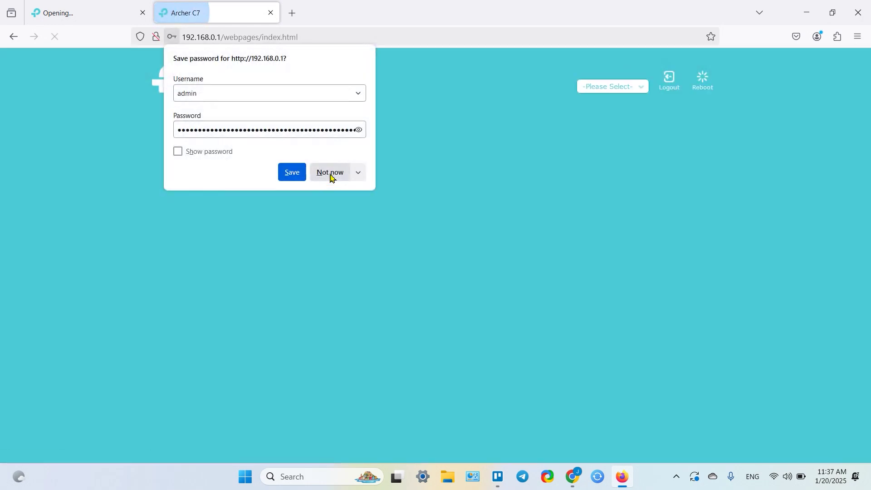
click(331, 174)
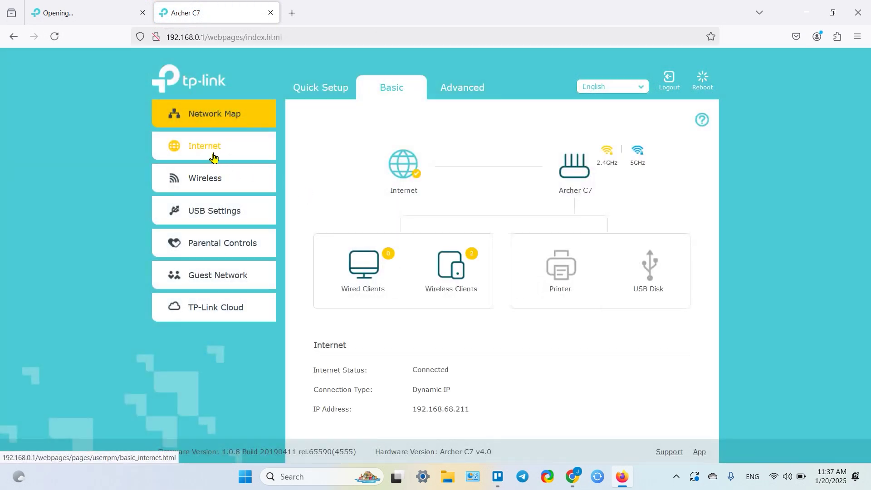
Step: Open the Archer C7's DHCP Server page under Advanced > Network
click(463, 91)
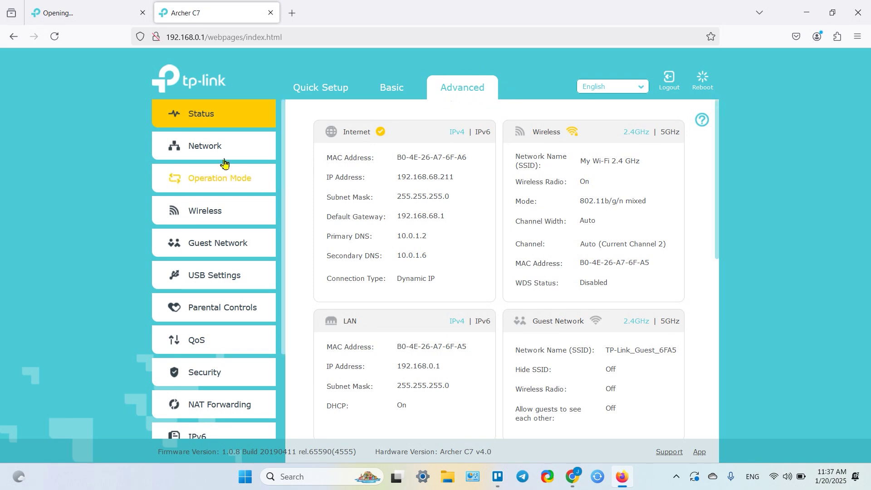
click(208, 151)
click(205, 255)
Step: Find TL-WA850RE in the DHCP Client List and select its IP 192.168.0.144
scroll(471, 171, down, 5)
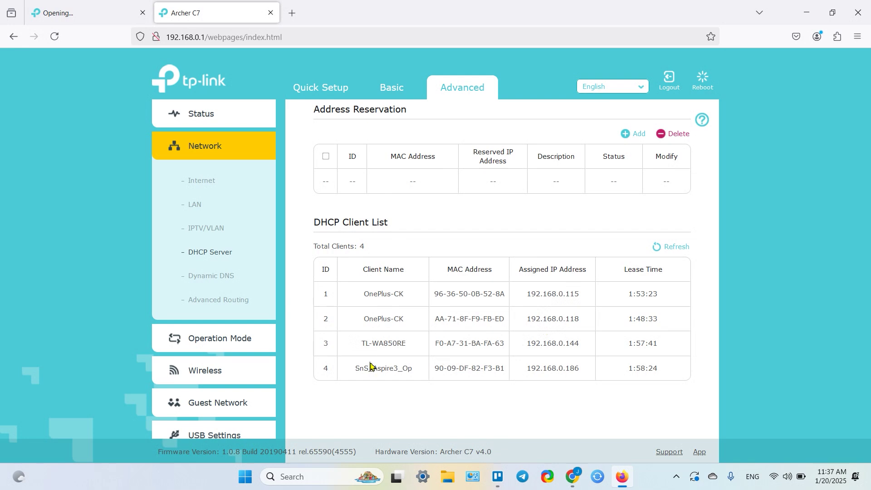
drag(362, 344, 409, 345)
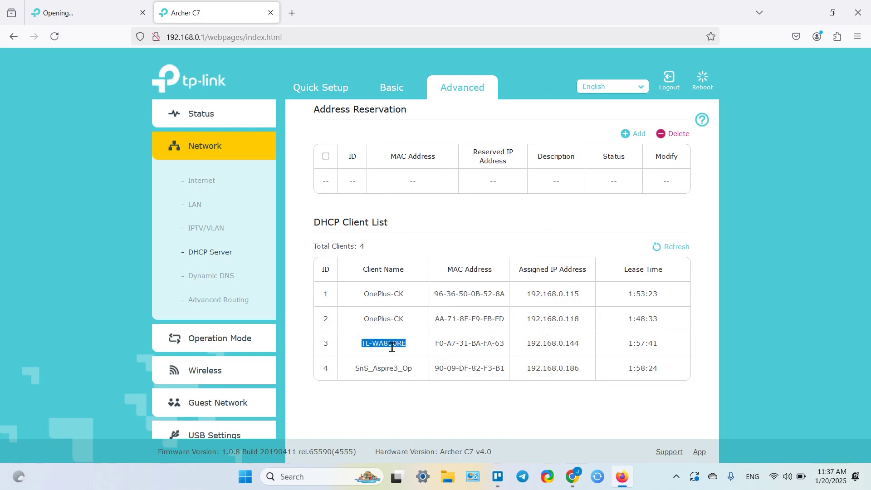
double_click(394, 345)
double_click(555, 343)
key(ctrl+c)
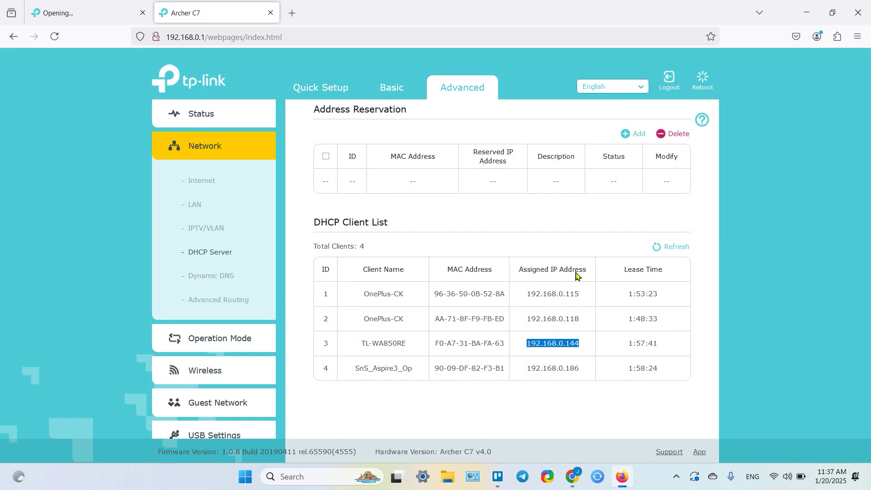
Step: Load 192.168.0.144 in a new tab, close the router and stalled tplinkrepeater.net tabs, and reload
click(293, 13)
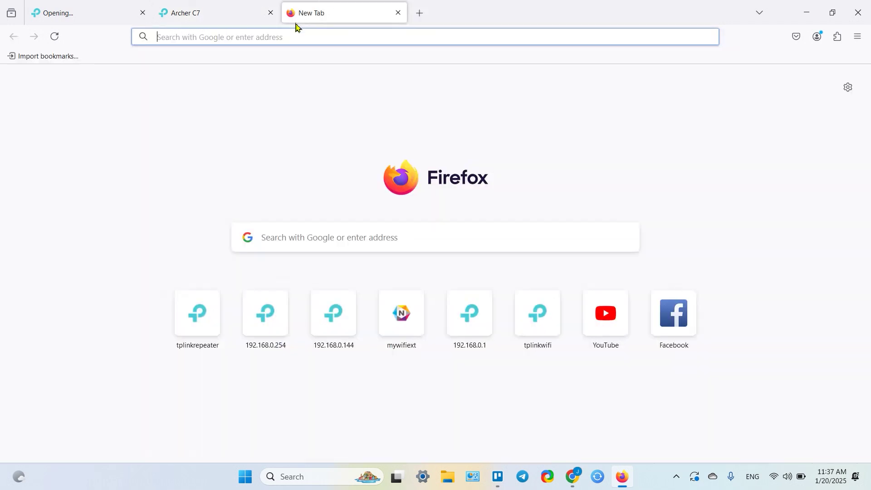
key(ctrl+v)
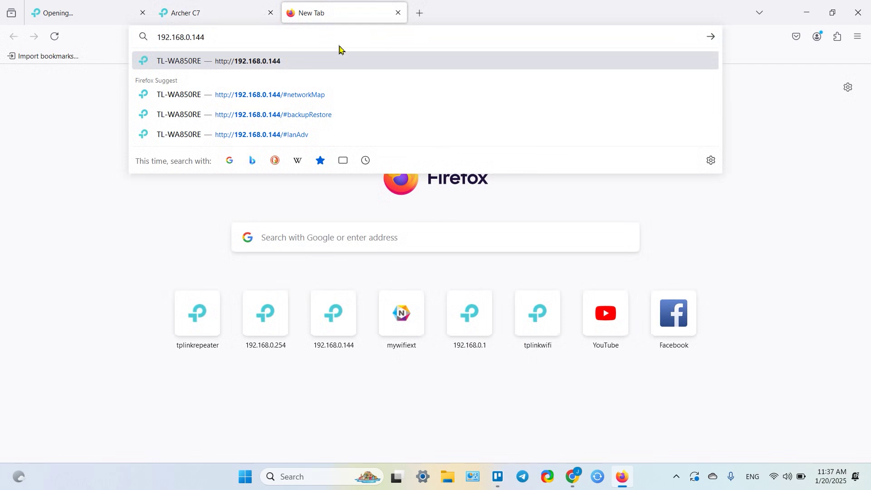
key(Return)
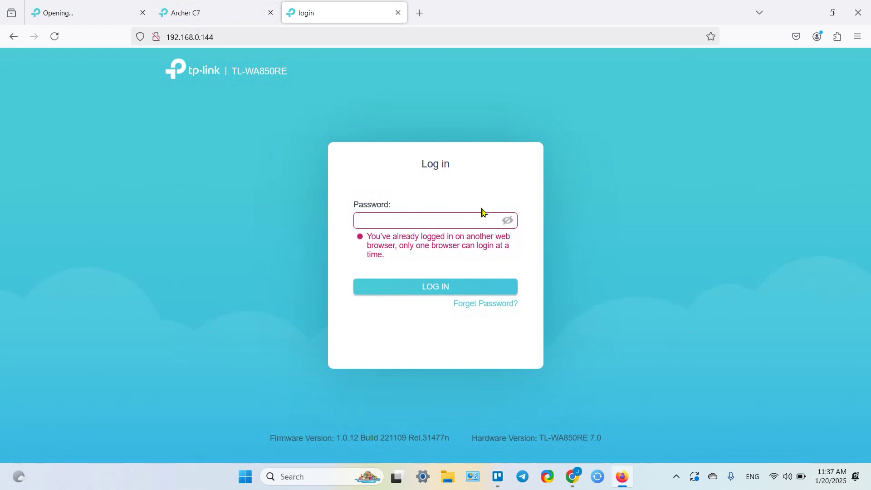
click(271, 13)
click(101, 15)
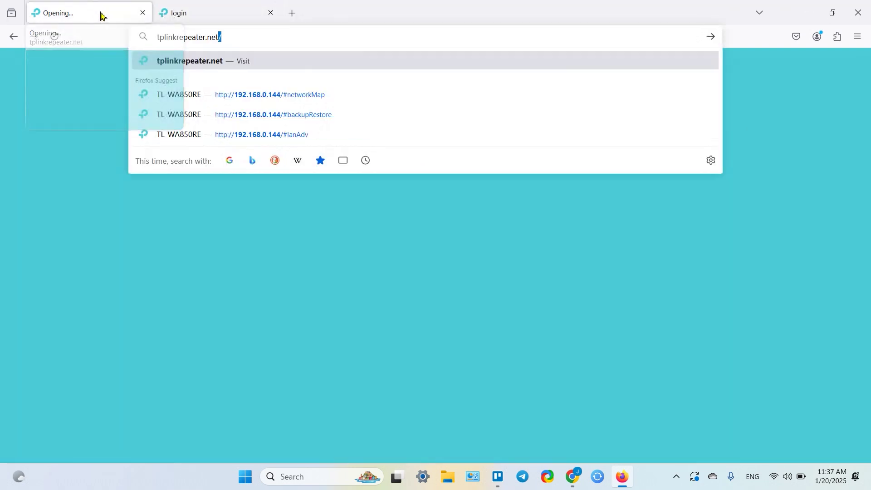
key(Escape)
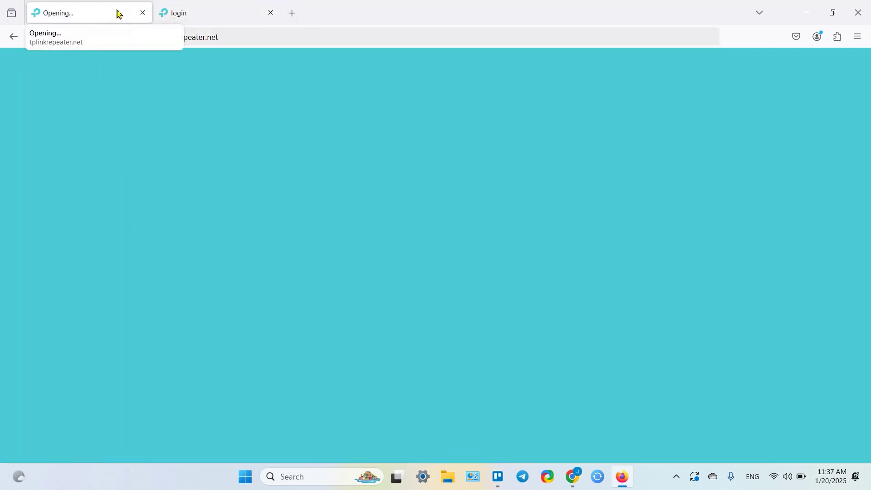
click(143, 12)
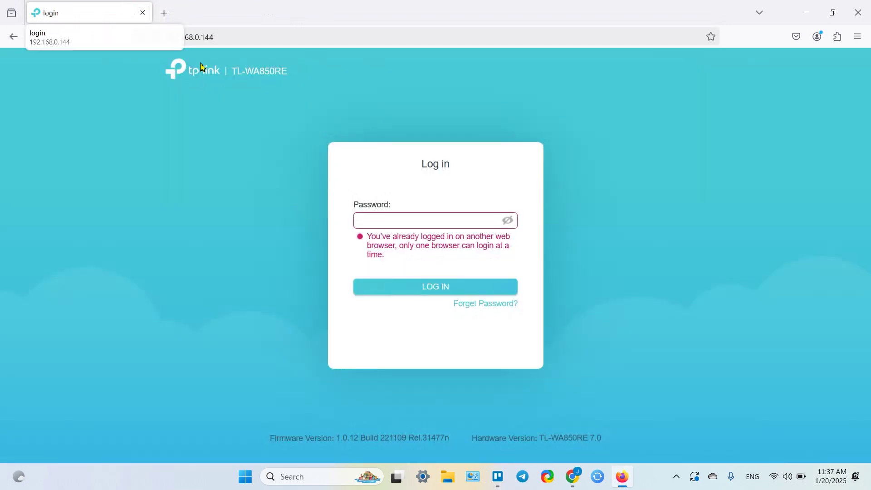
click(55, 37)
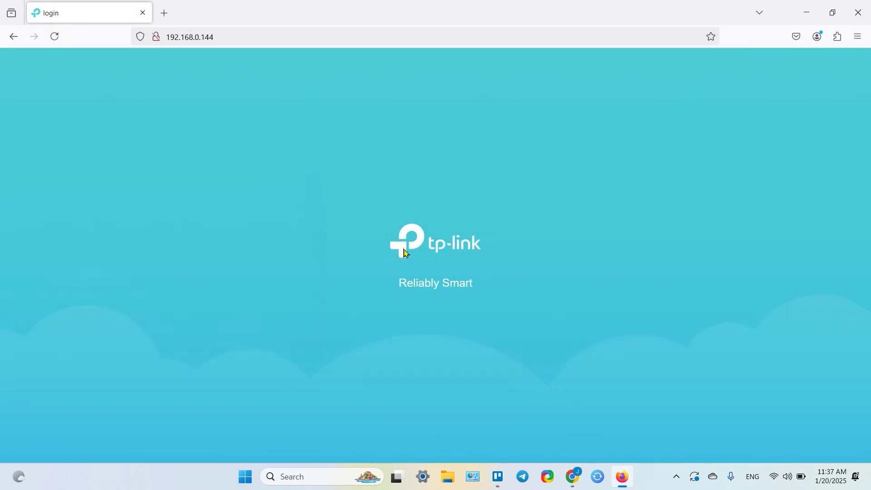
Step: Log in with the extender's password, fixing a typo, and decline saving the password
click(448, 224)
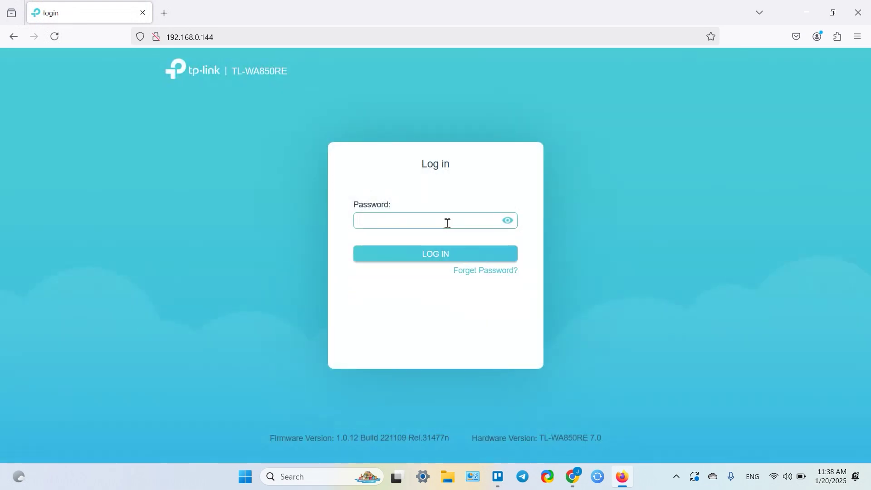
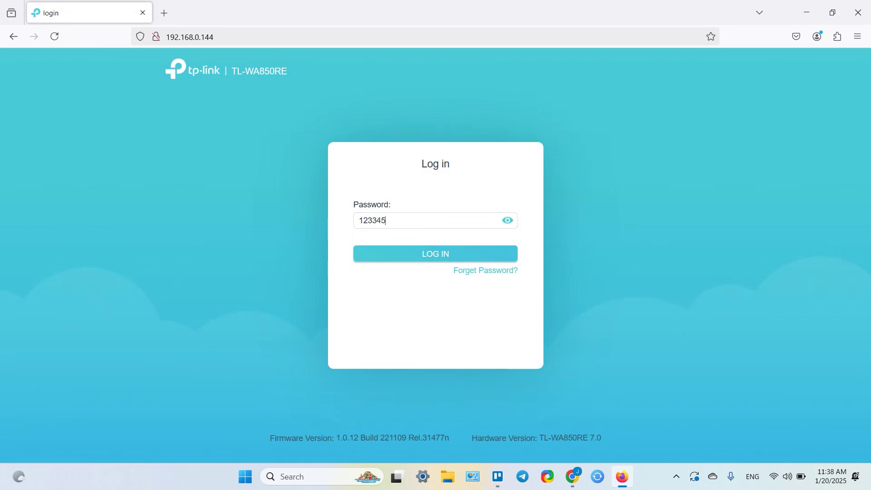
click(432, 254)
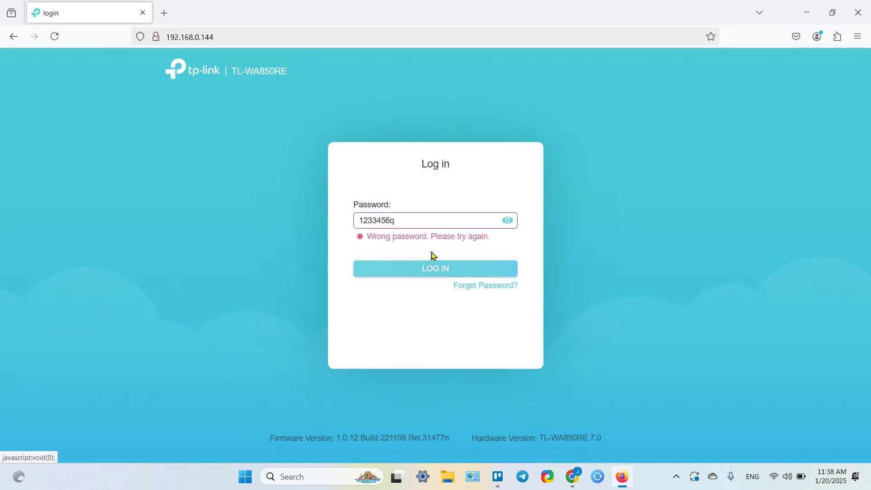
click(373, 225)
key(BackSpace)
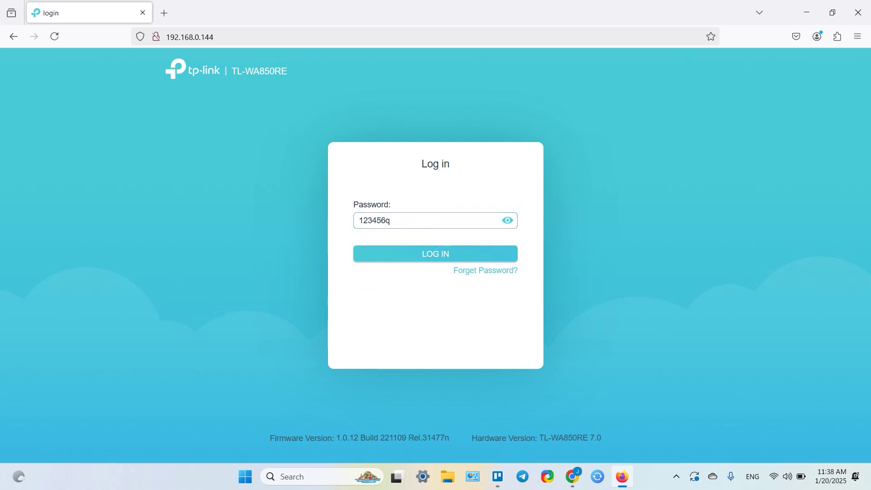
click(417, 255)
click(331, 175)
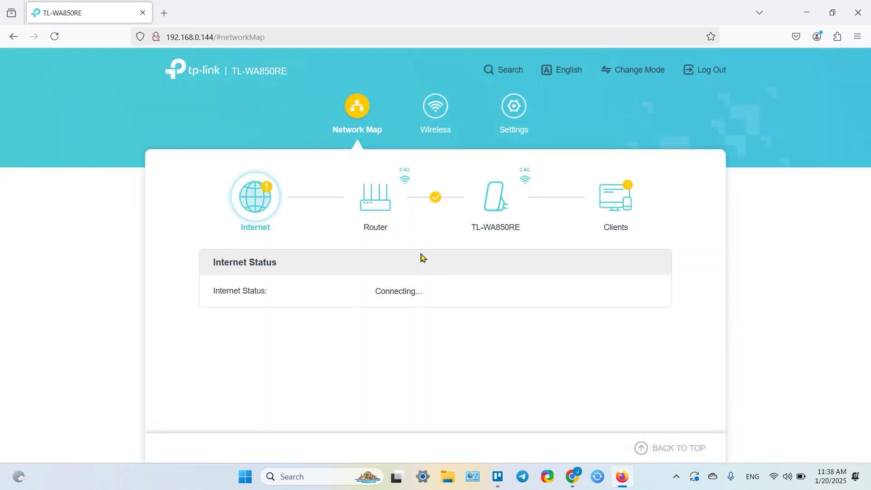
Step: Go to Settings > System Tools > Backup & Restore on the extender
click(521, 111)
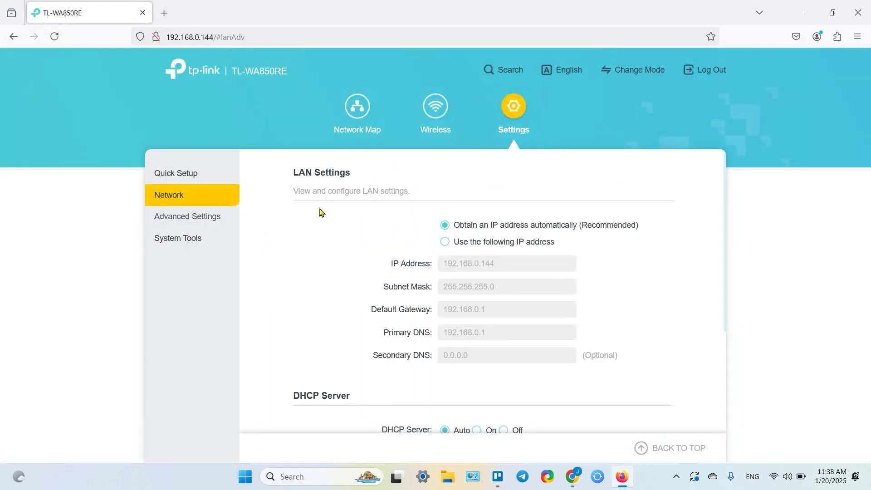
click(175, 239)
click(198, 311)
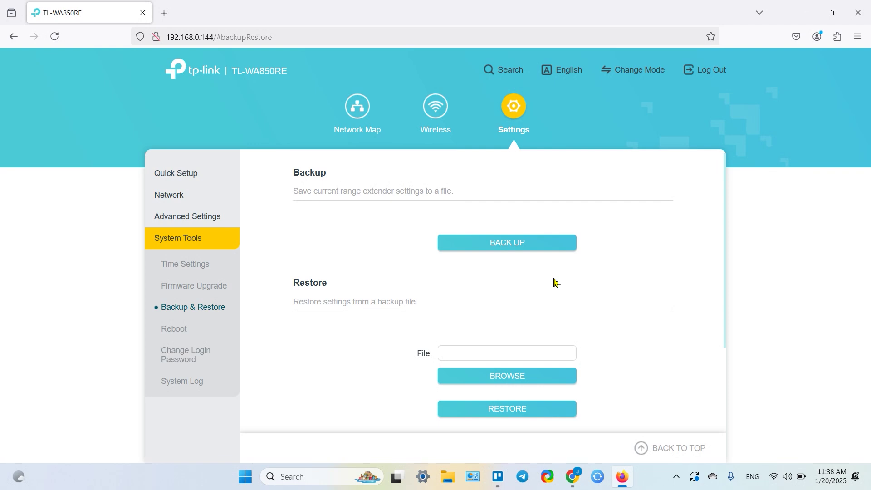
Step: Back up the extender settings to config.bin and pick that file for Restore
click(508, 246)
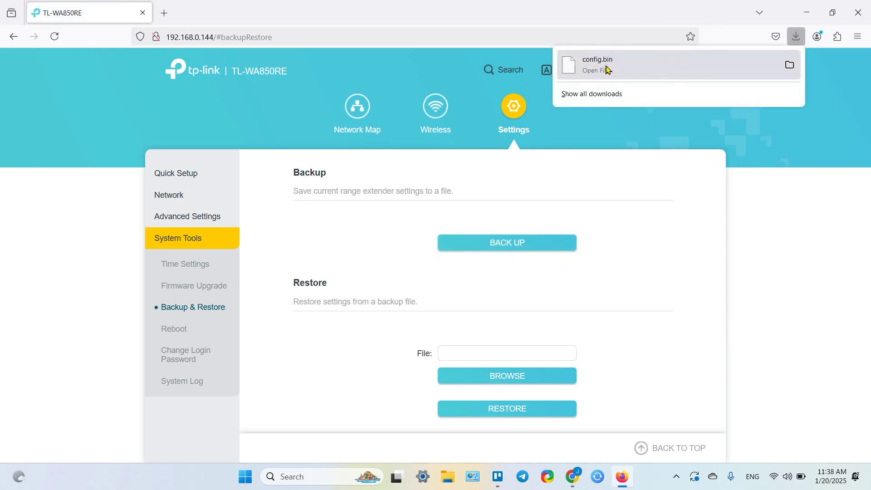
scroll(496, 234, down, 3)
scroll(477, 243, up, 3)
scroll(410, 254, down, 2)
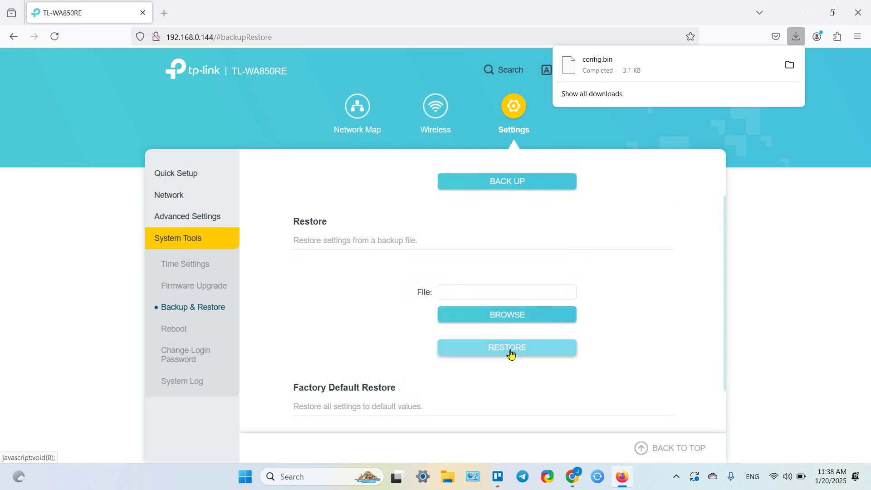
click(493, 316)
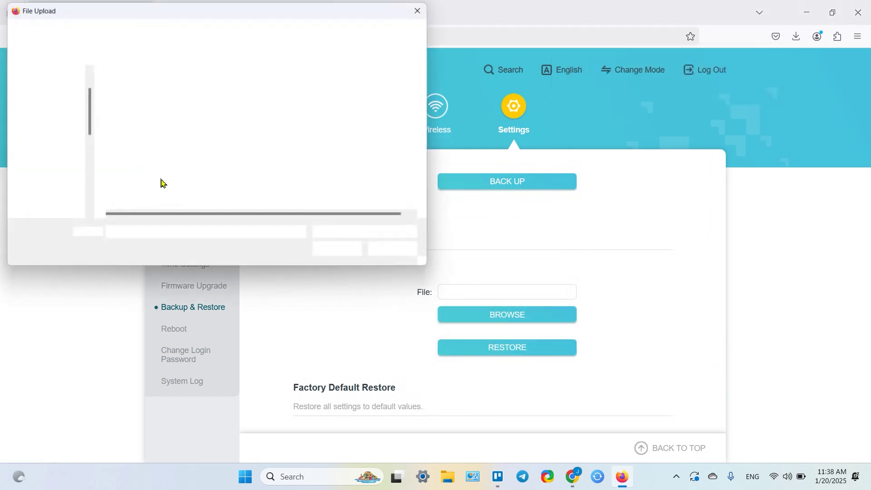
double_click(136, 104)
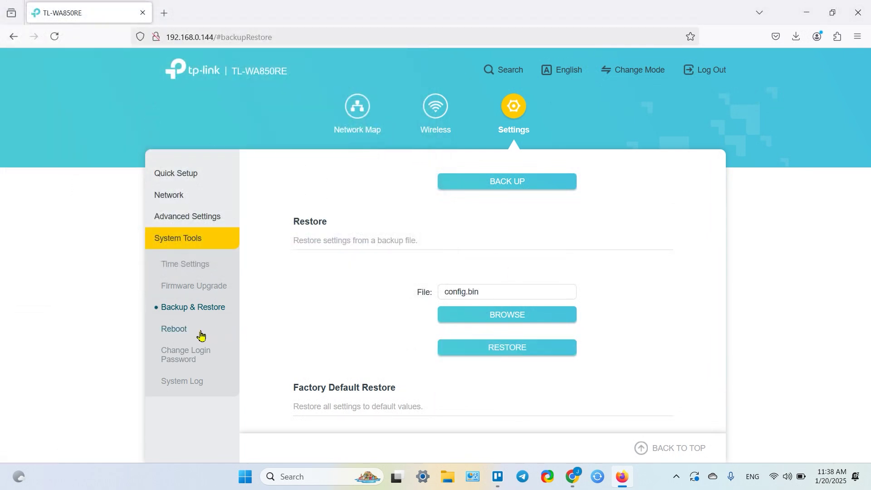
Step: Open System Tools > Firmware Upgrade, showing firmware 1.0.12, and cancel the firmware file Browse
click(194, 288)
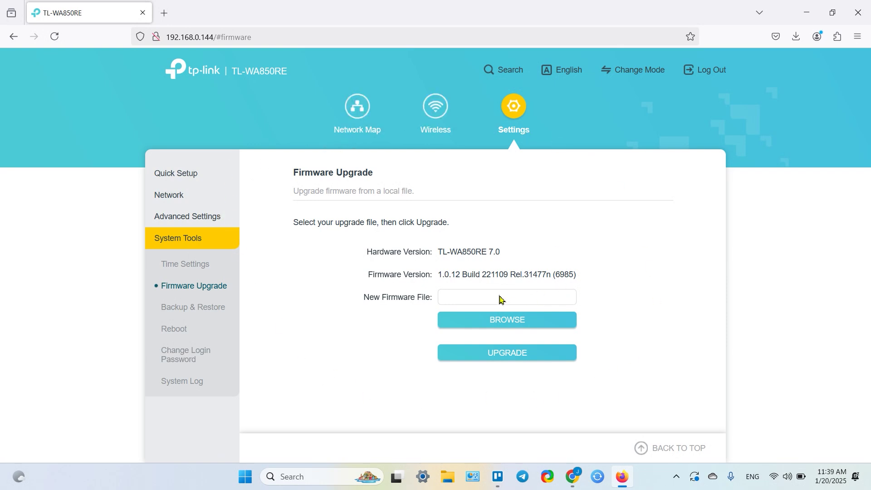
click(508, 324)
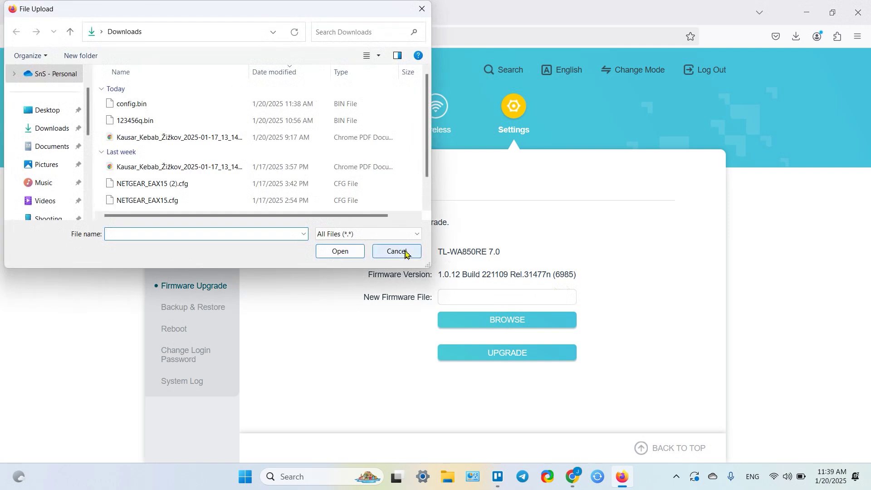
click(421, 252)
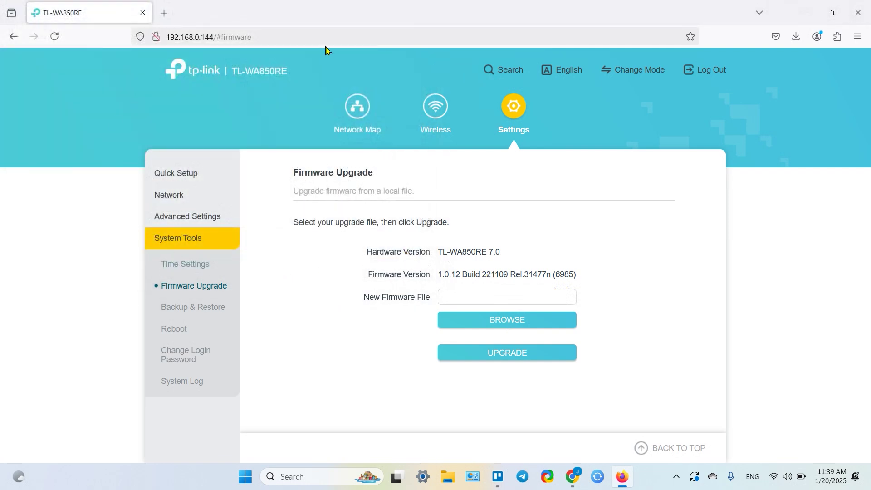